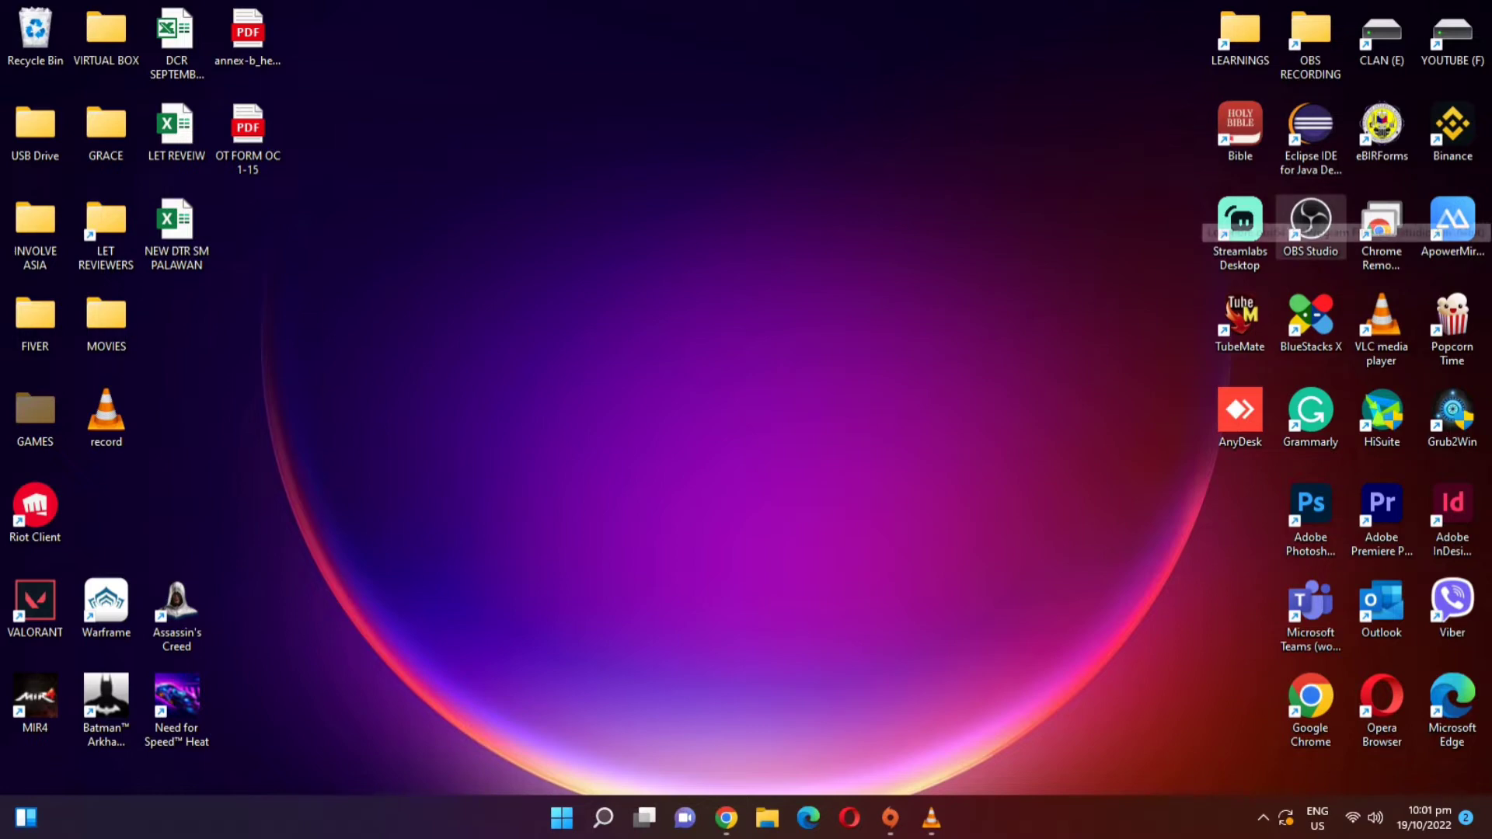
Launch OBS Studio 28.0.3 from its desktop icon.
double_click(1311, 218)
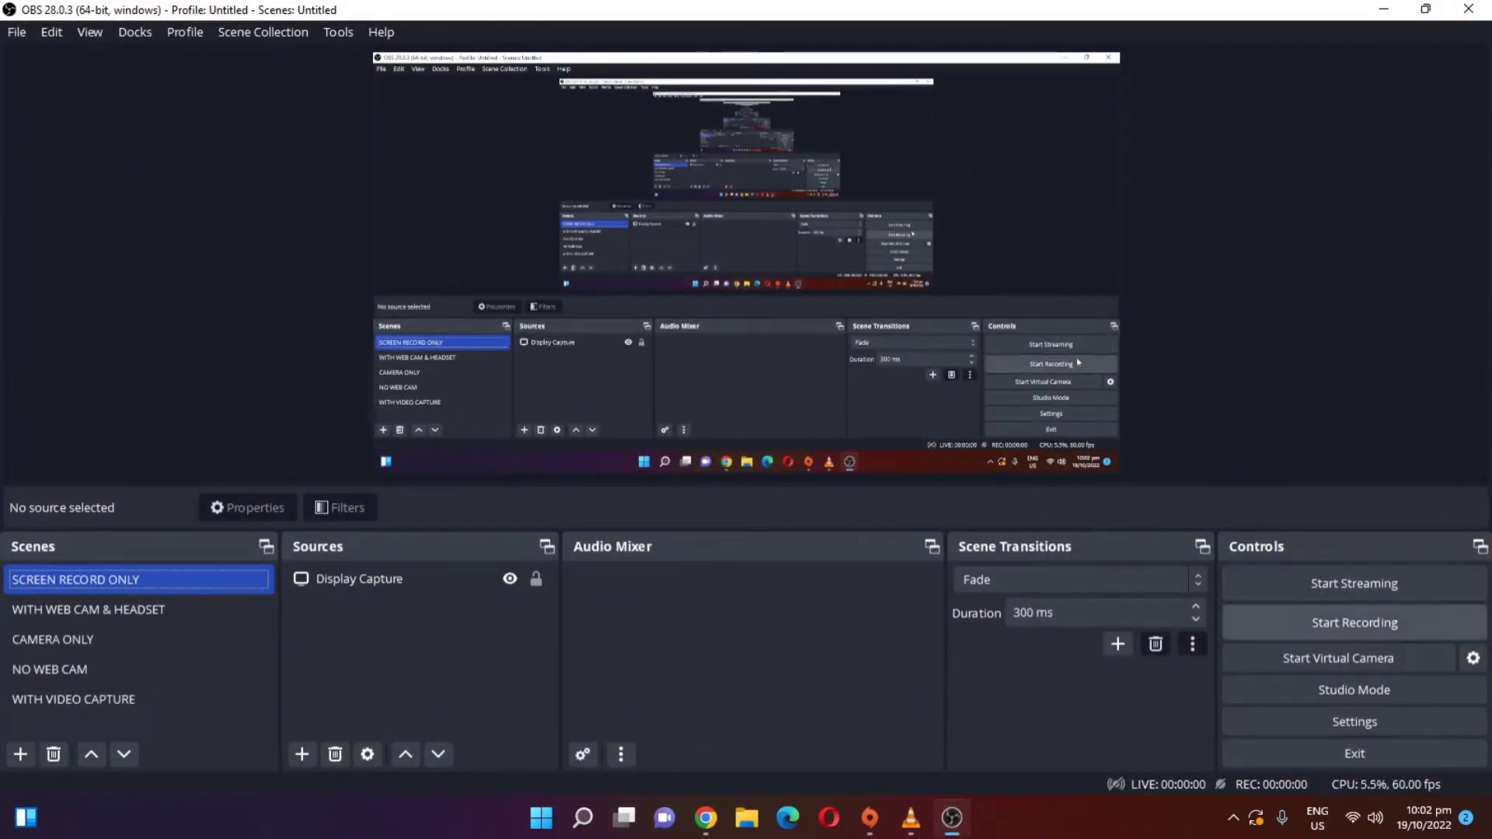
Attempt a recording, dismiss the NVENC driver-support error, and minimise OBS to the desktop.
left_click(1399, 620)
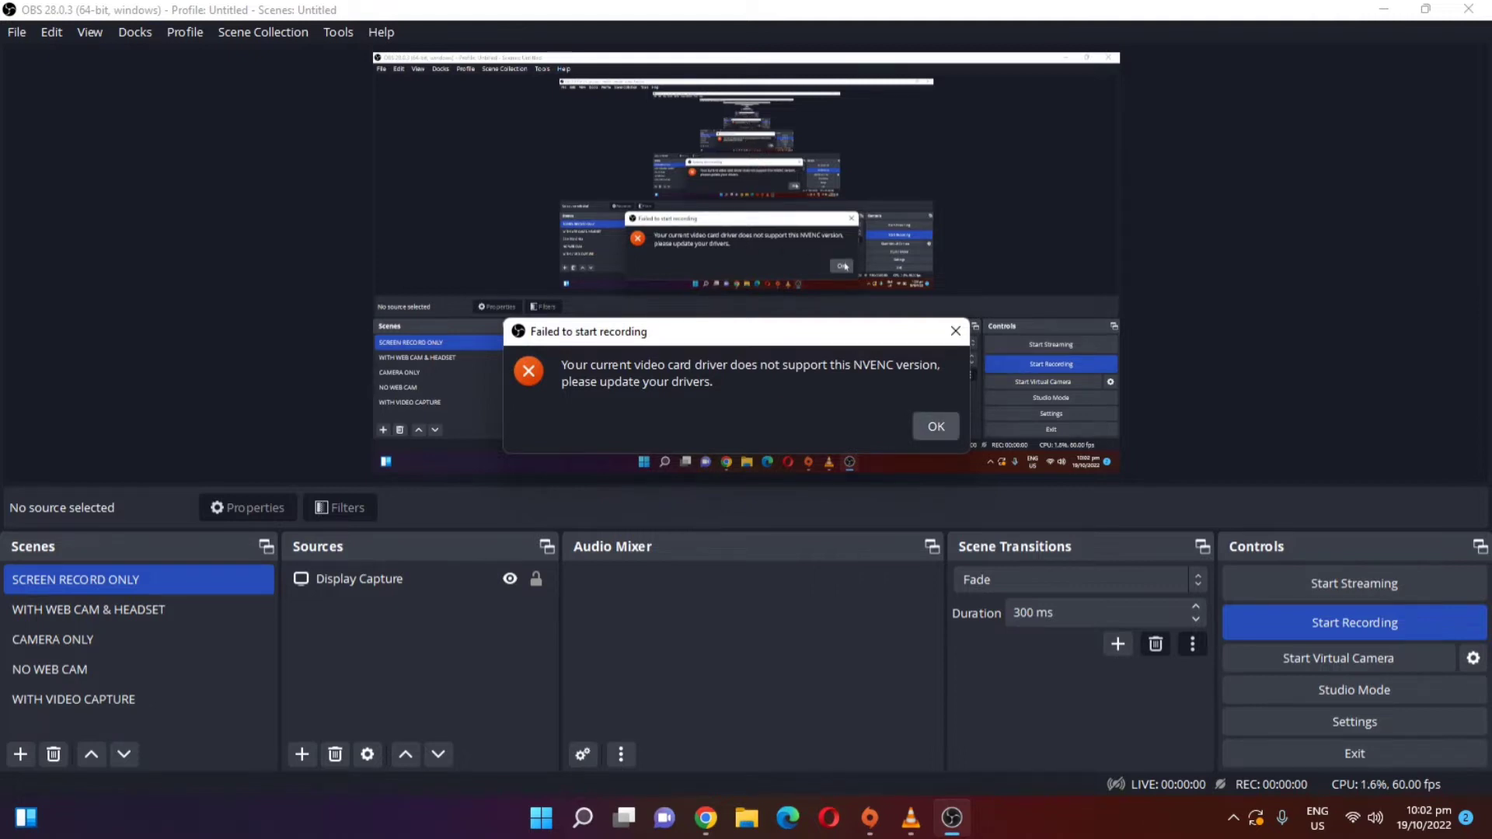
left_click(936, 426)
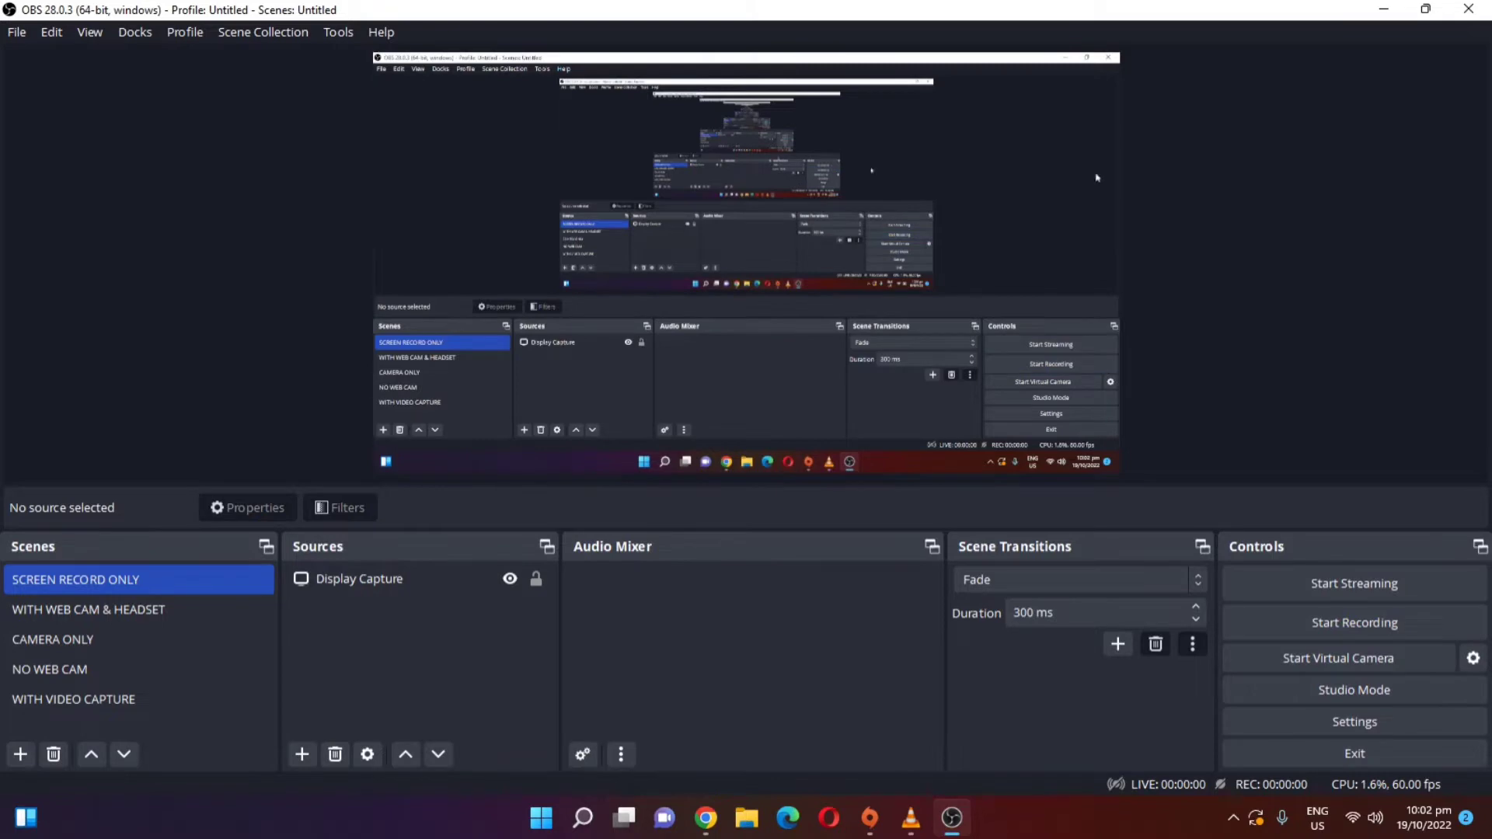
left_click(1386, 10)
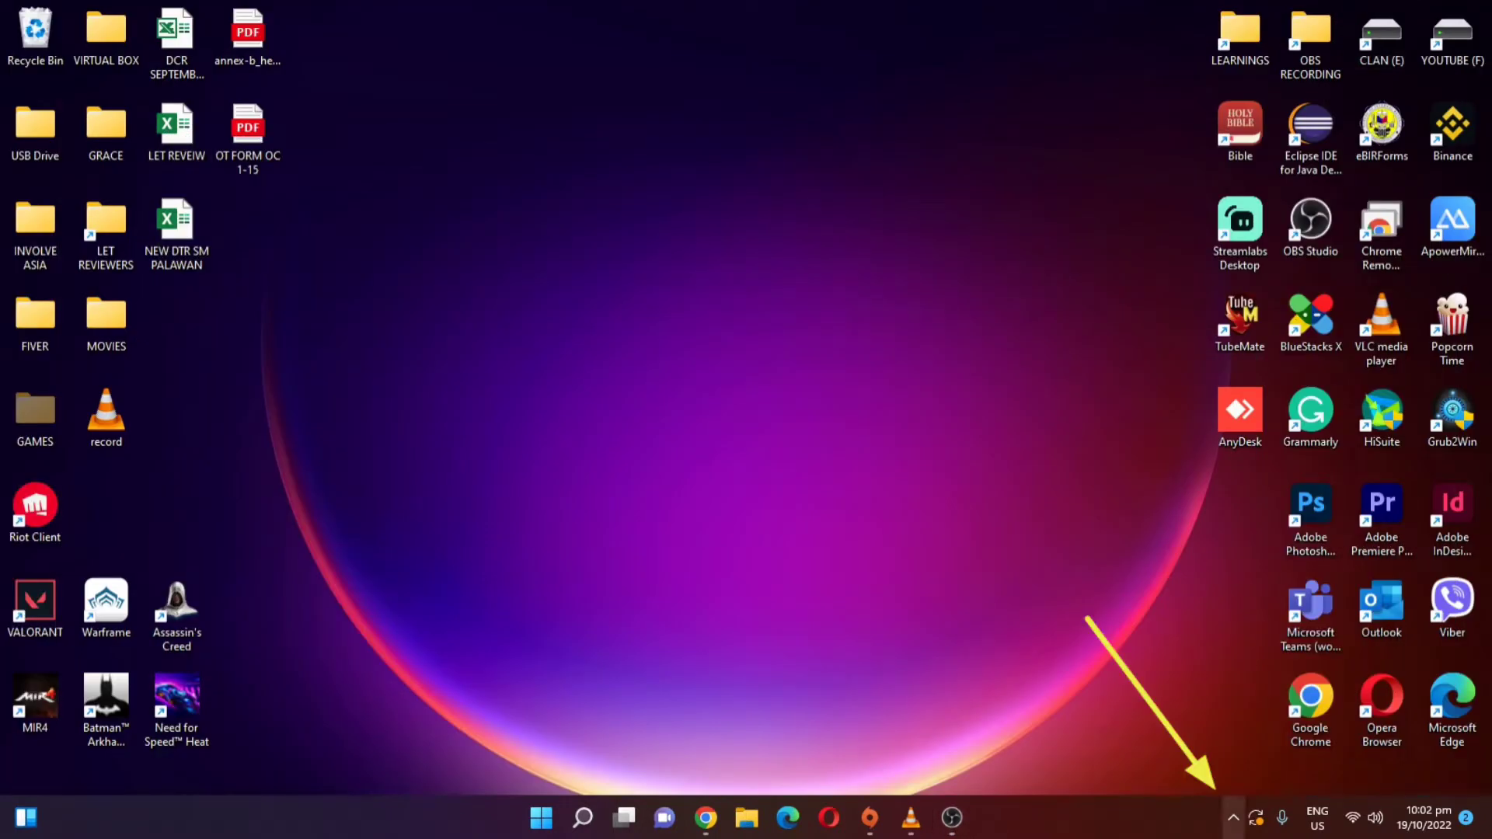
Open NVIDIA Control Panel from the system tray and accept its software license agreement.
left_click(1233, 818)
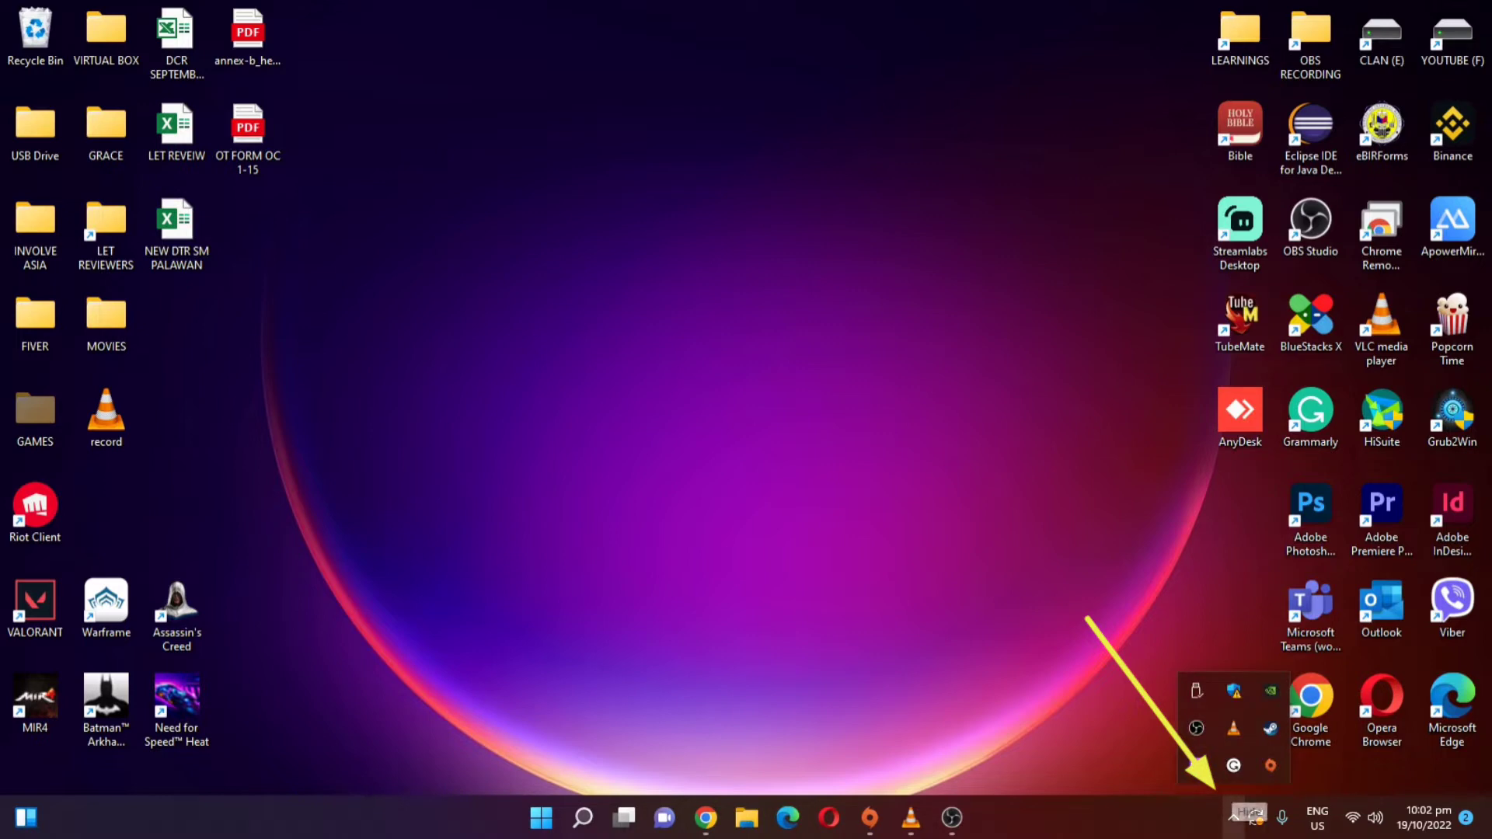
left_click(1270, 690)
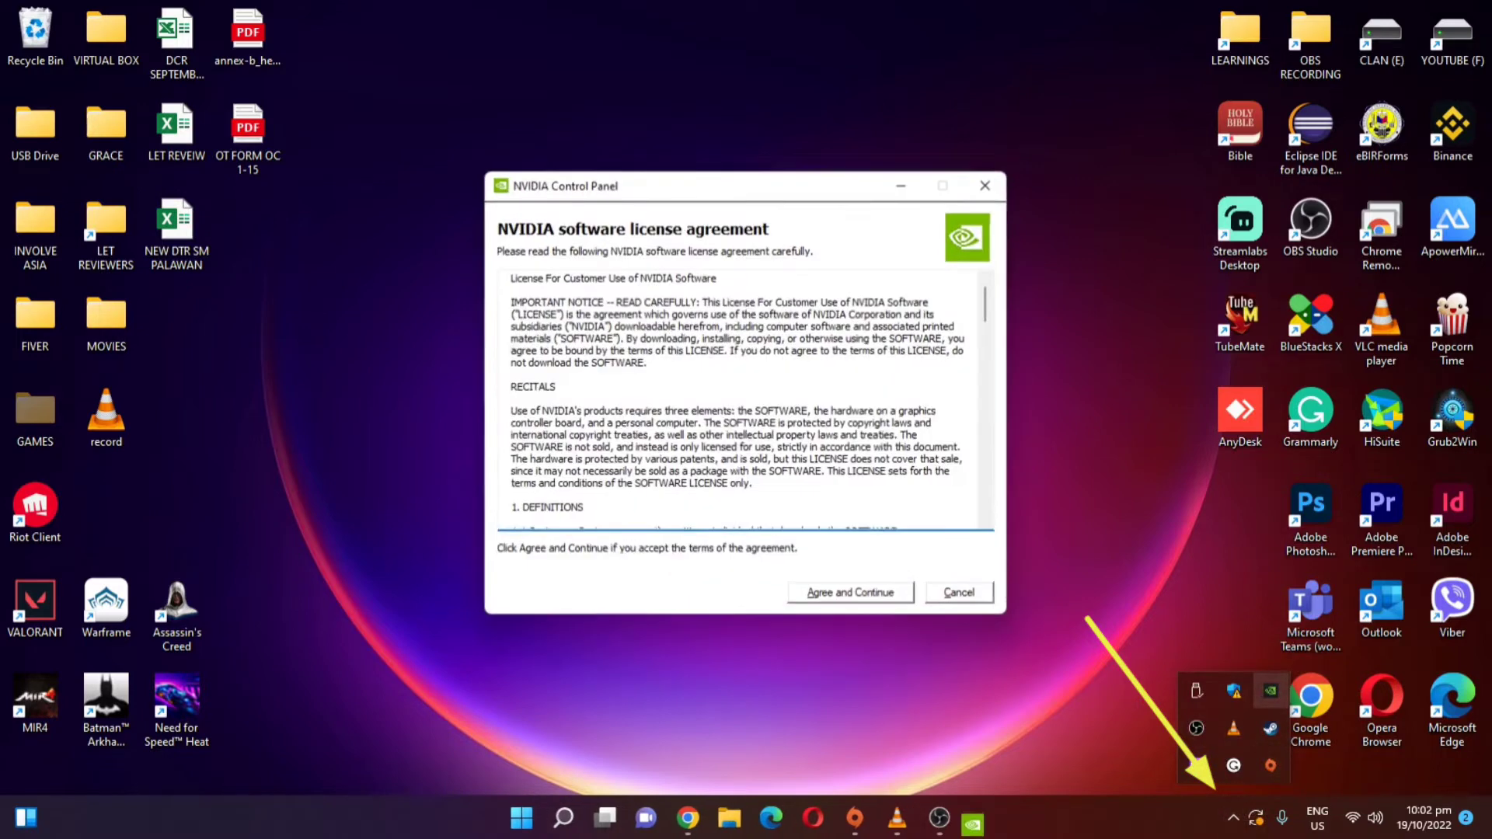
scroll(738, 400, "down", 8)
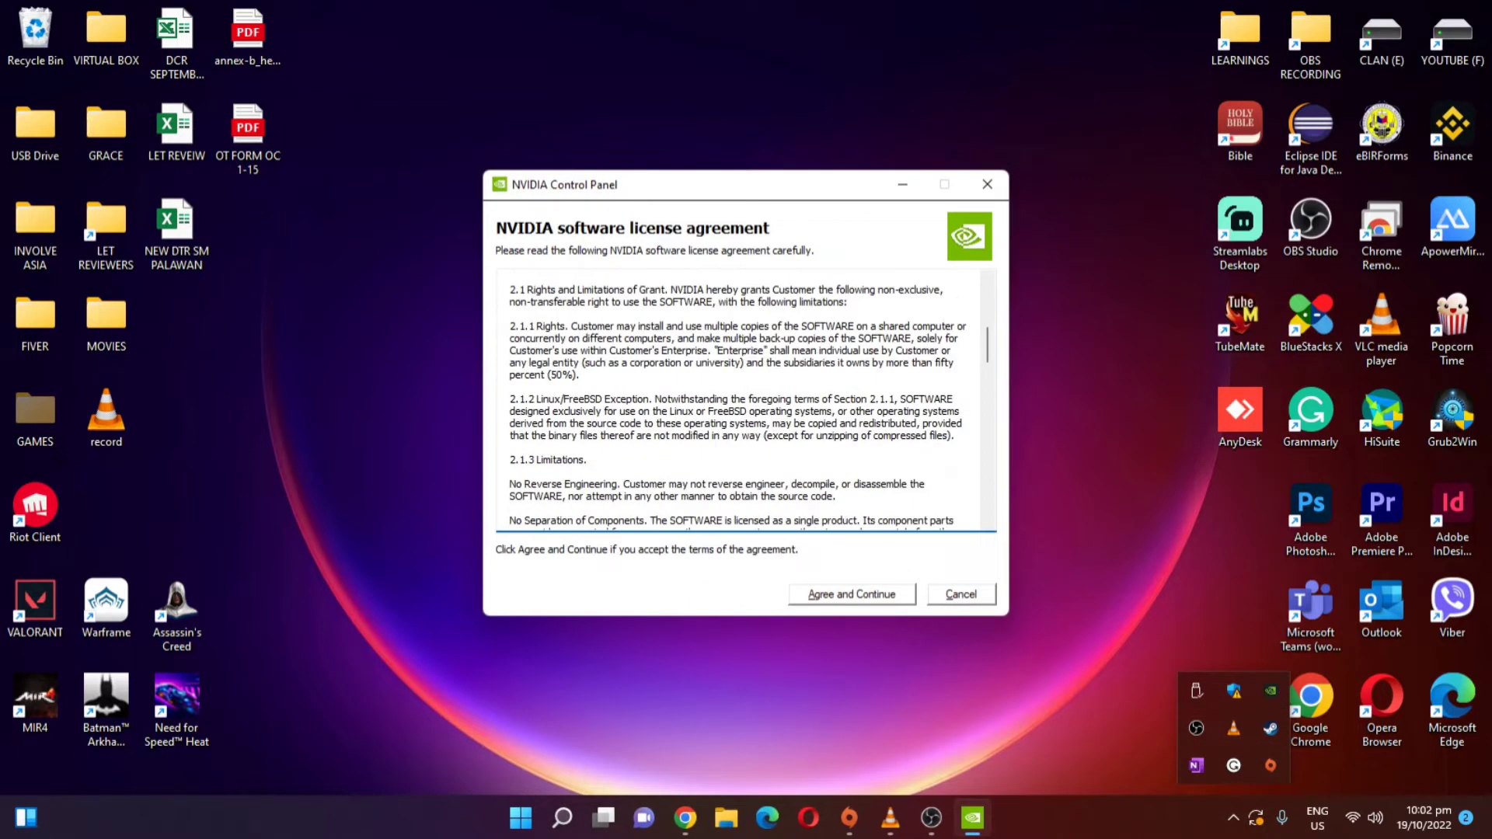
left_click_drag(967, 352, 988, 498)
left_click(852, 595)
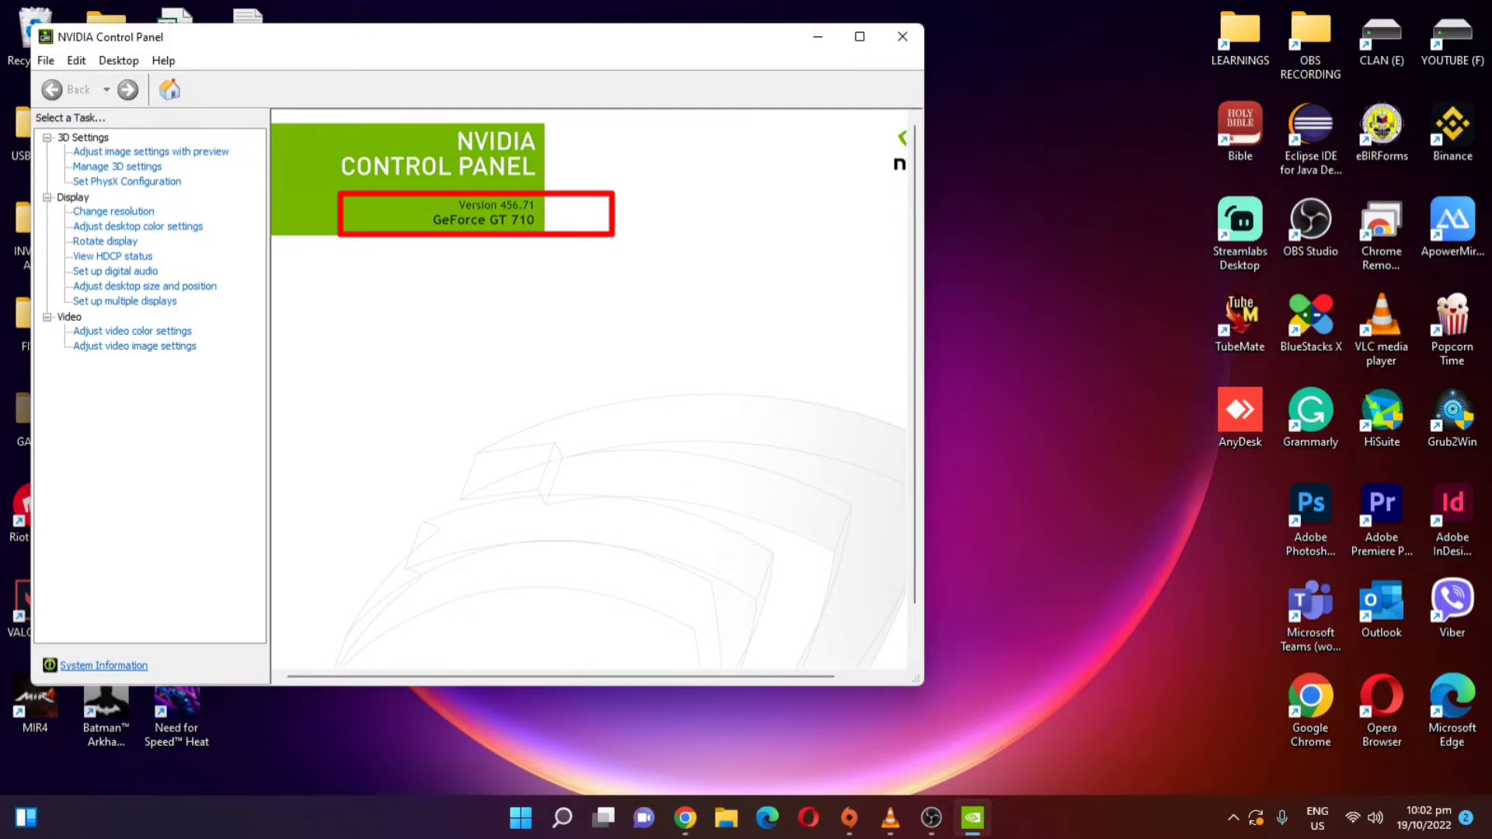
Browse the control panel menus, then pick the 'nvidia drivers' search suggestion in Chrome.
left_click(45, 61)
mouse_move(77, 61)
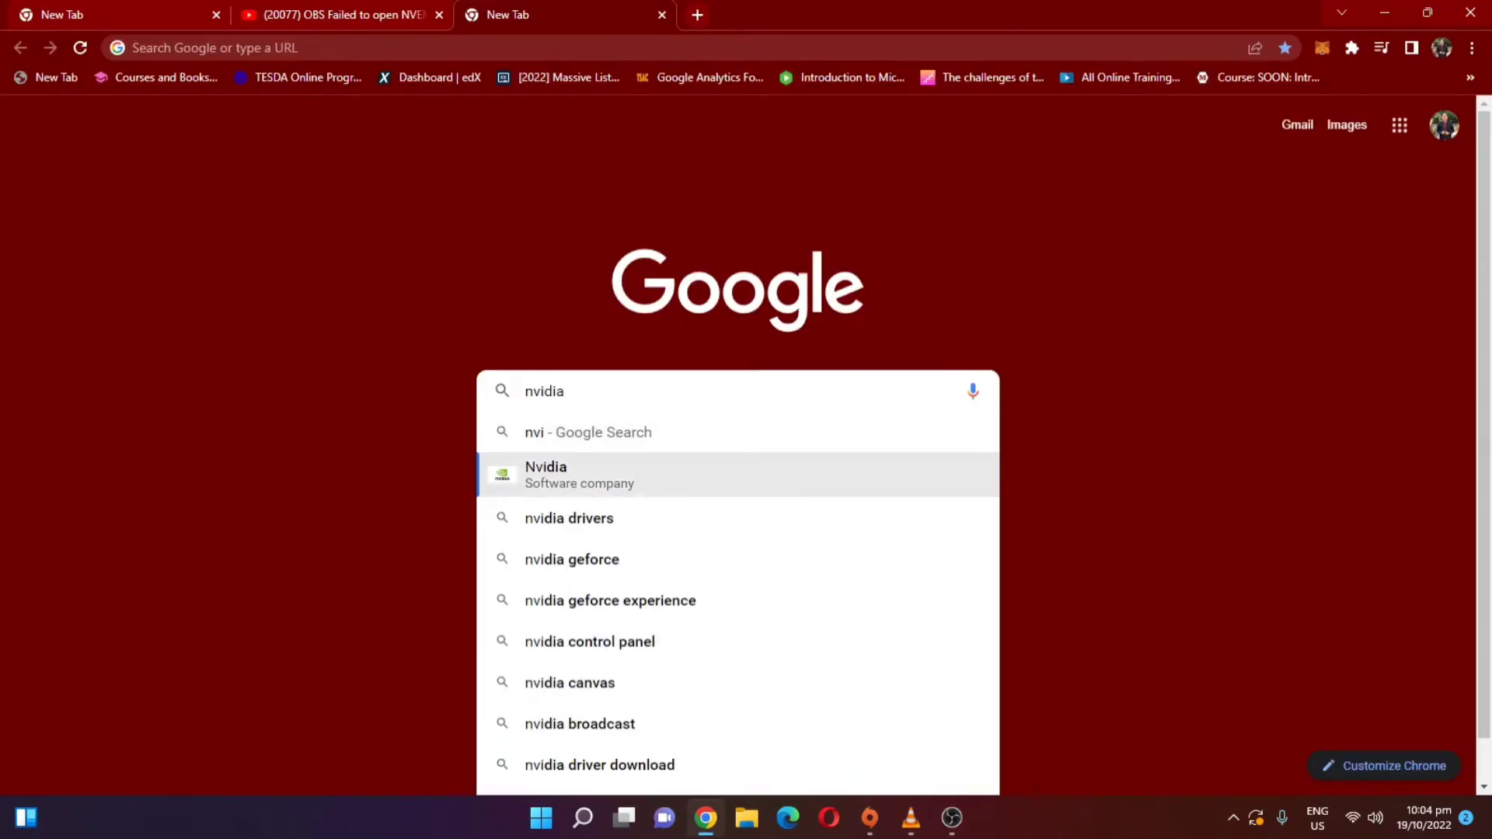
key("Down")
Search 'nvidia drivers', go to NVIDIA Driver Downloads, and set product type to GeForce.
key("Return")
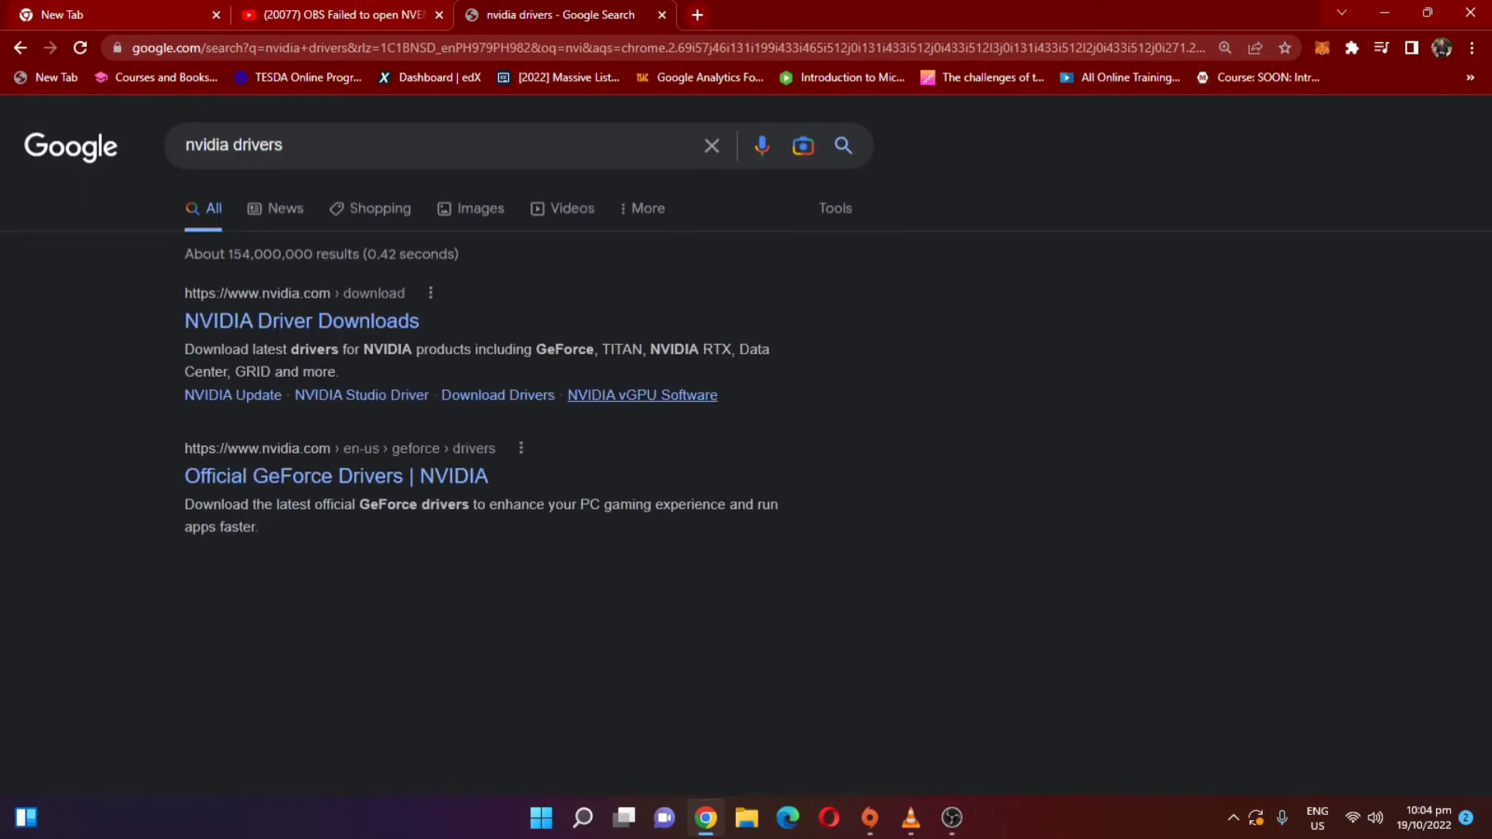
left_click(301, 321)
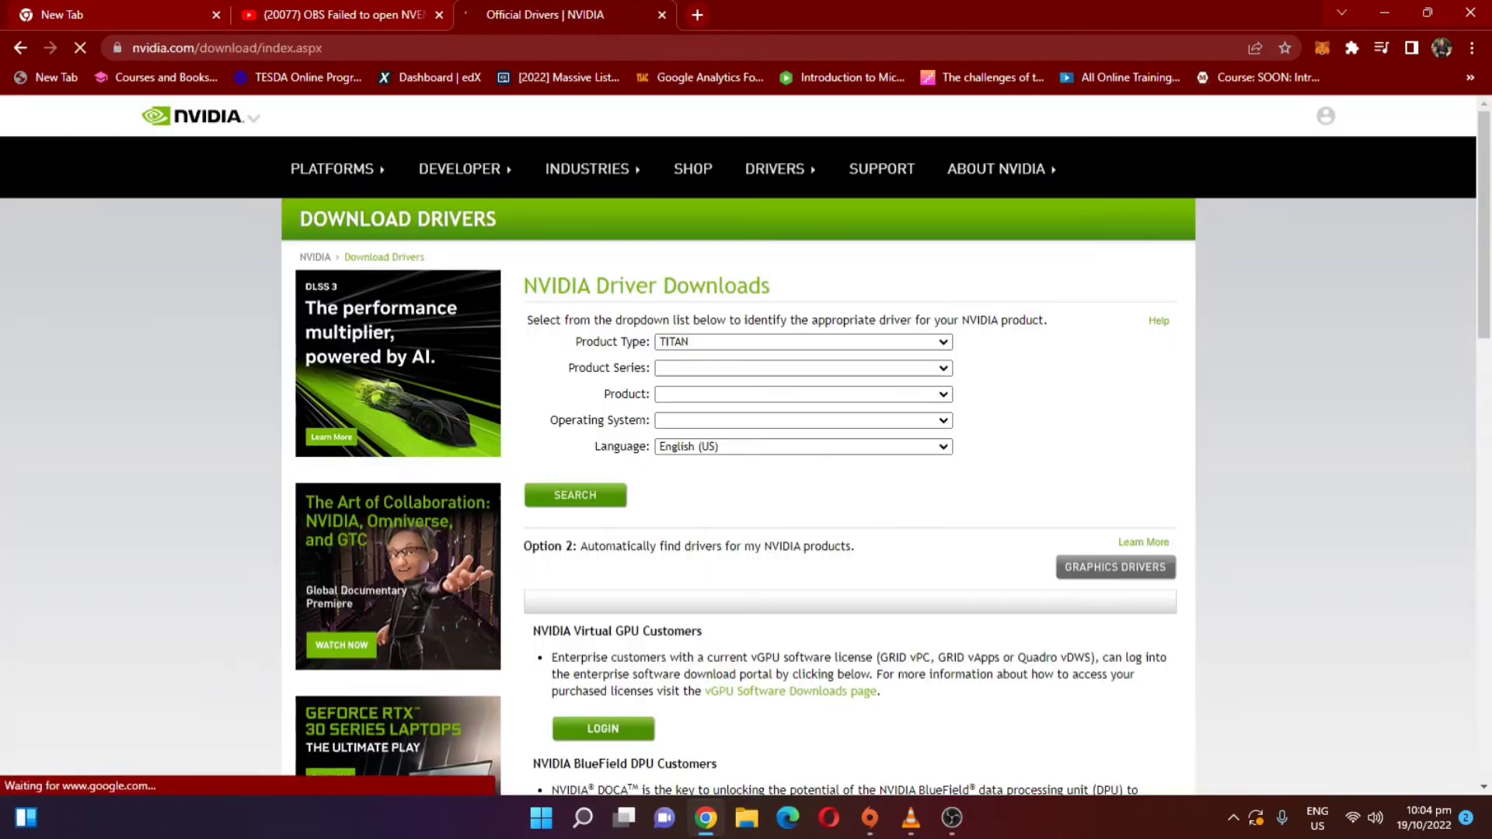
left_click(803, 343)
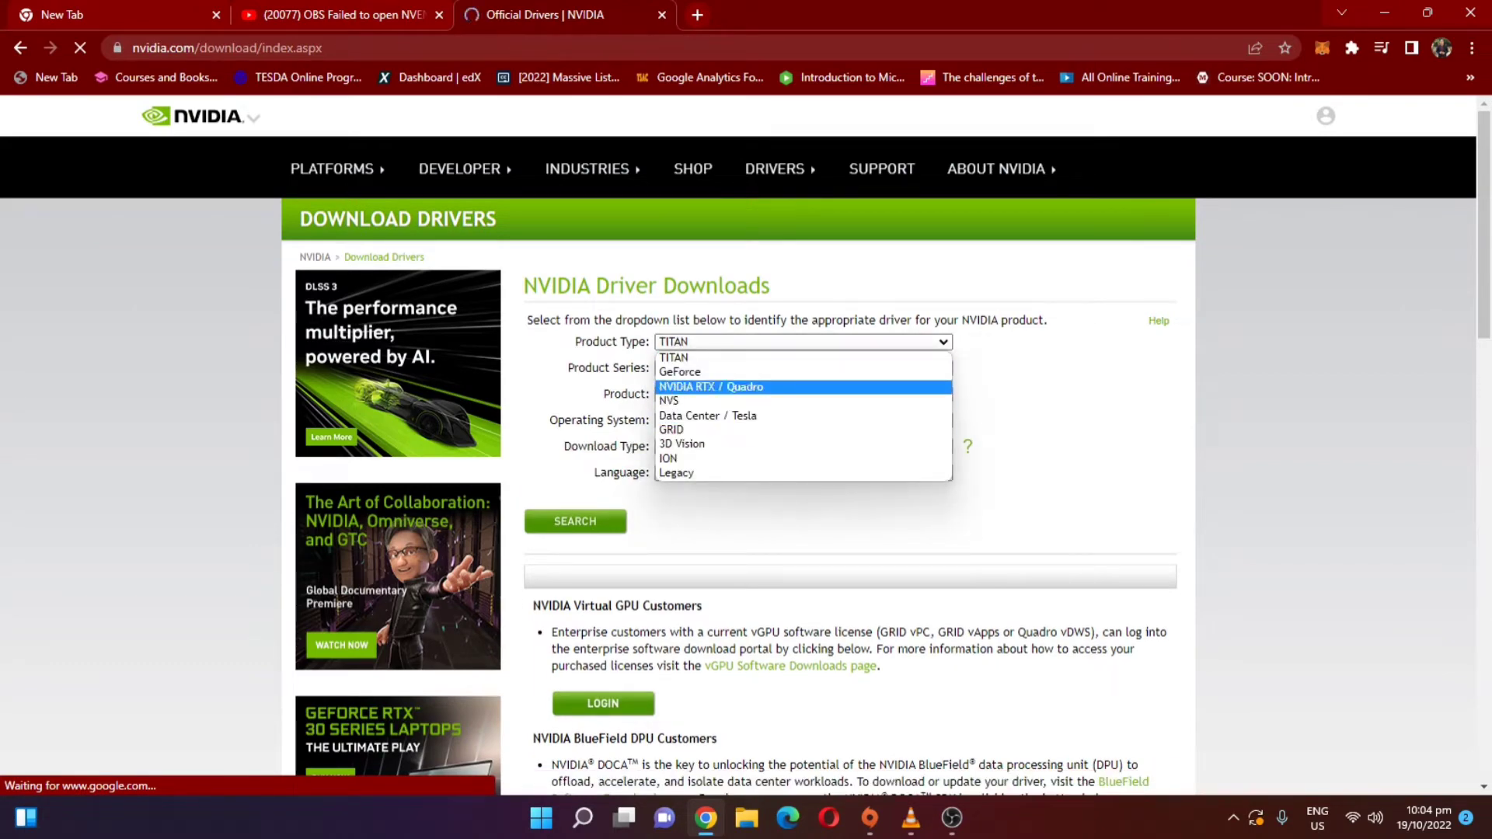
left_click(803, 373)
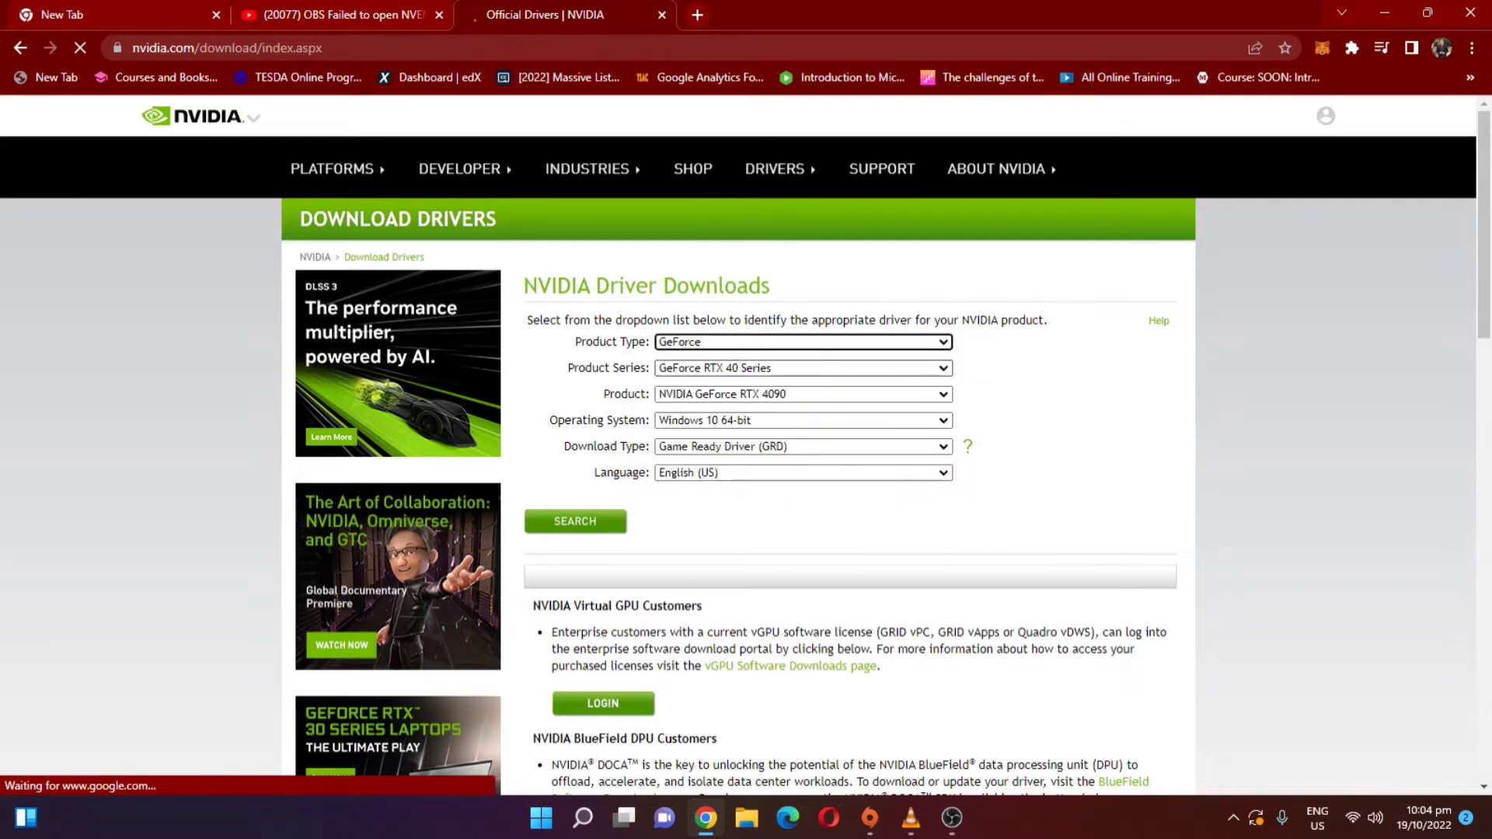
left_click(802, 369)
scroll(800, 521, "down", 4)
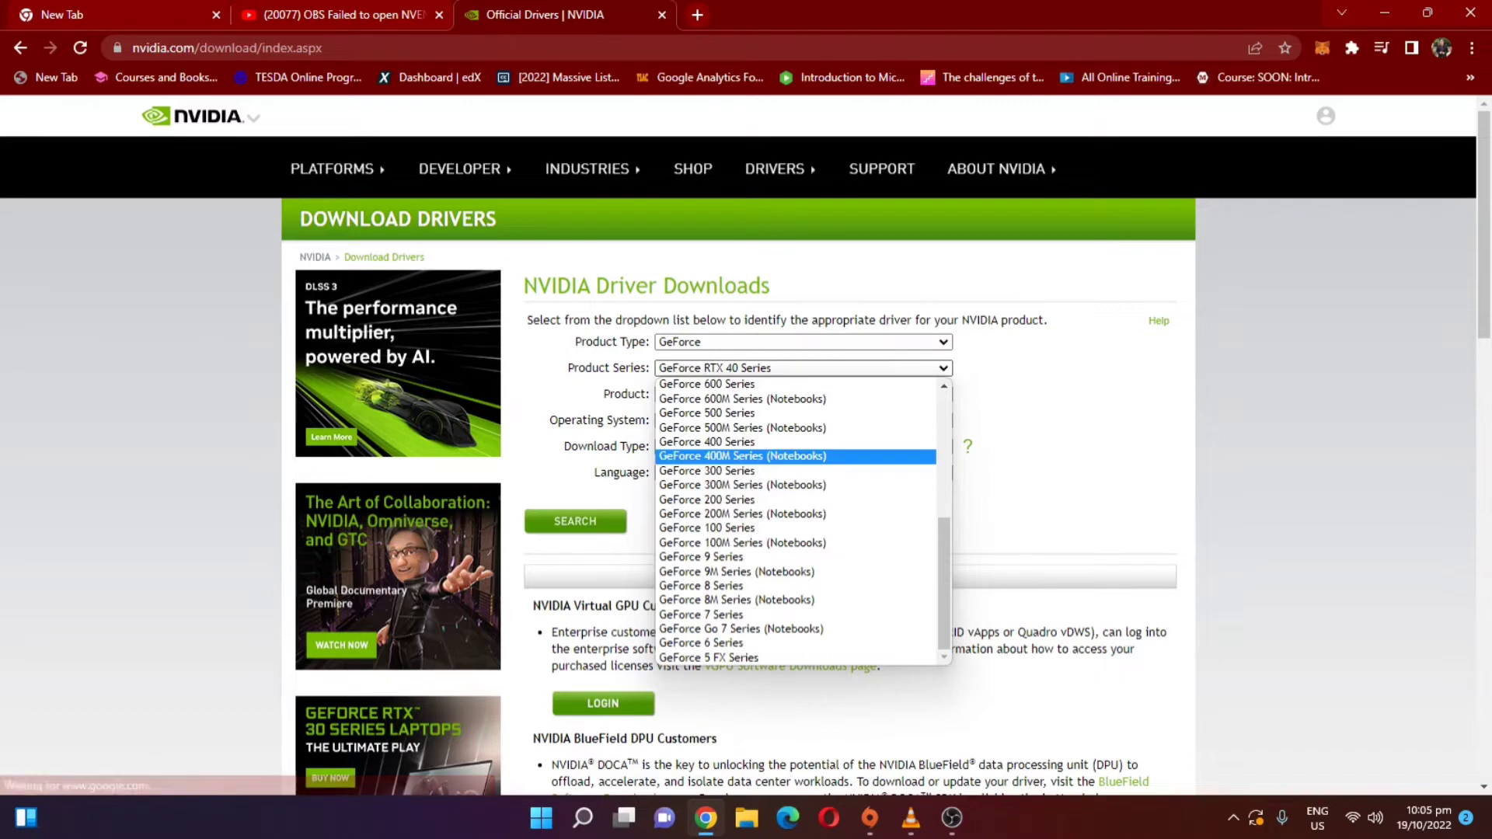
scroll(738, 456, "up", 4)
left_click(1034, 458)
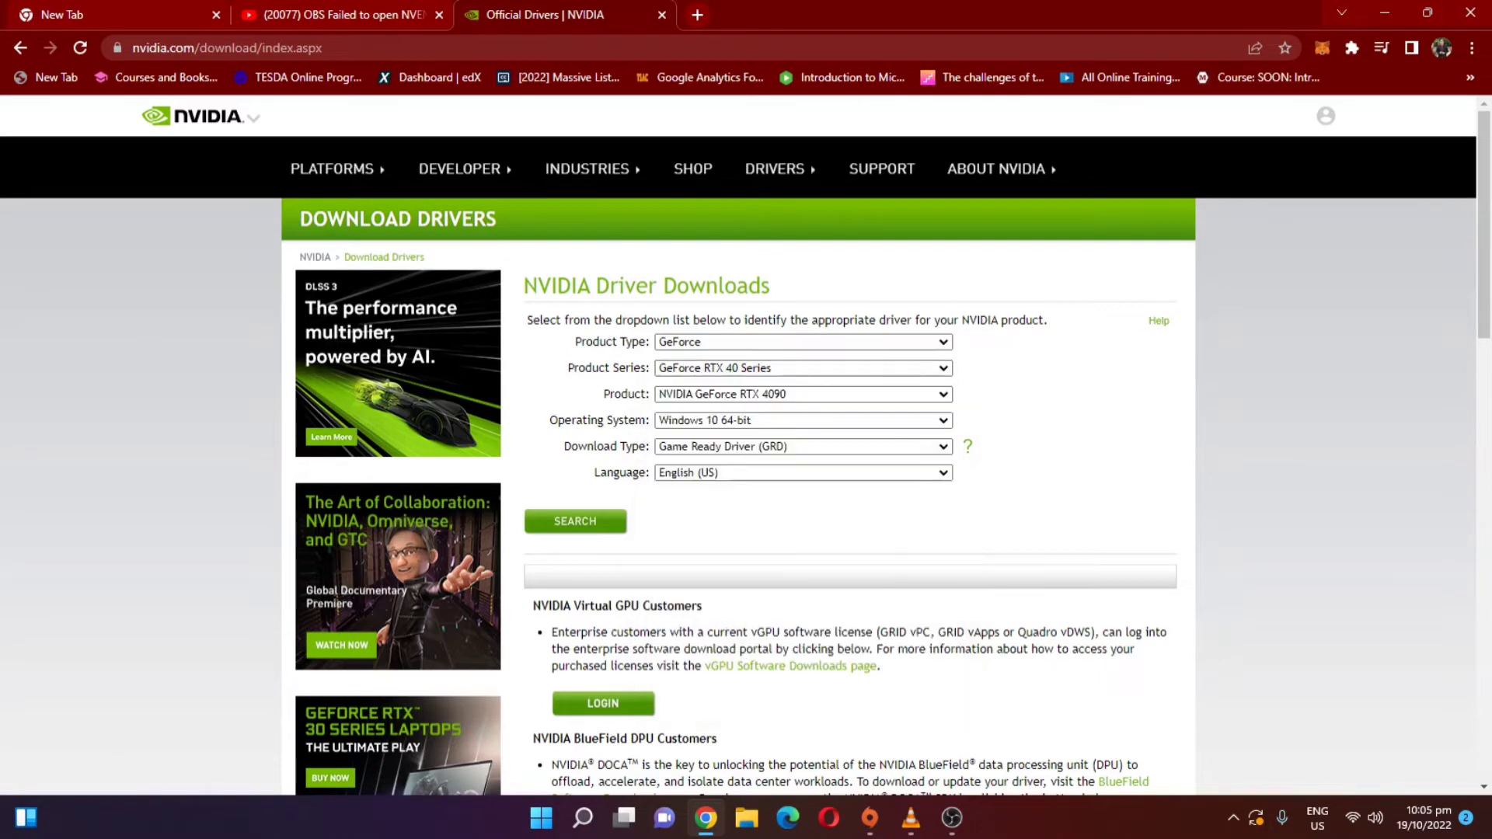
Choose GeForce 700 Series as product series and GeForce GT 710 as product.
left_click(803, 395)
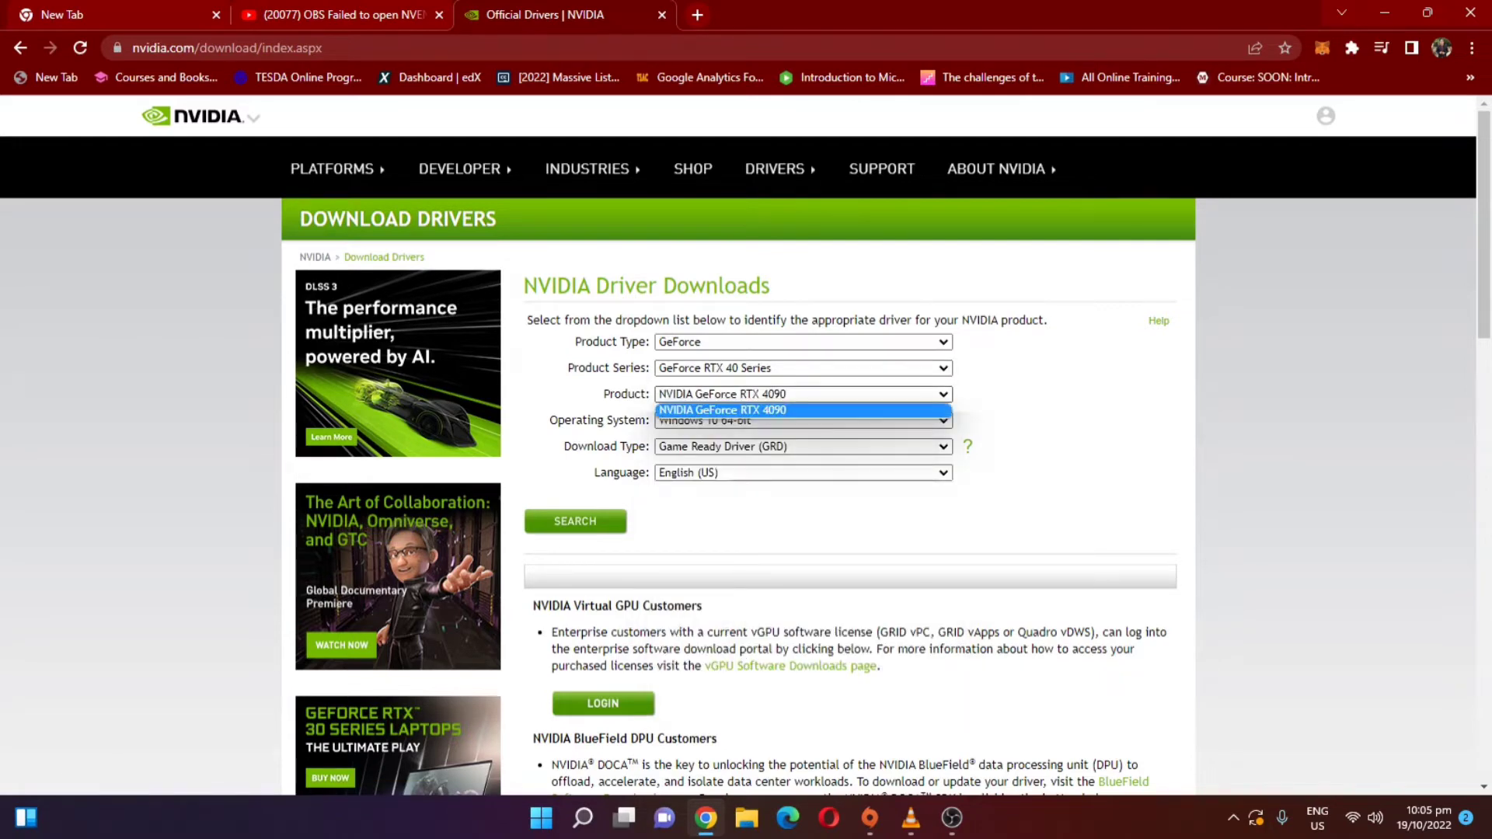
left_click(803, 394)
left_click(803, 368)
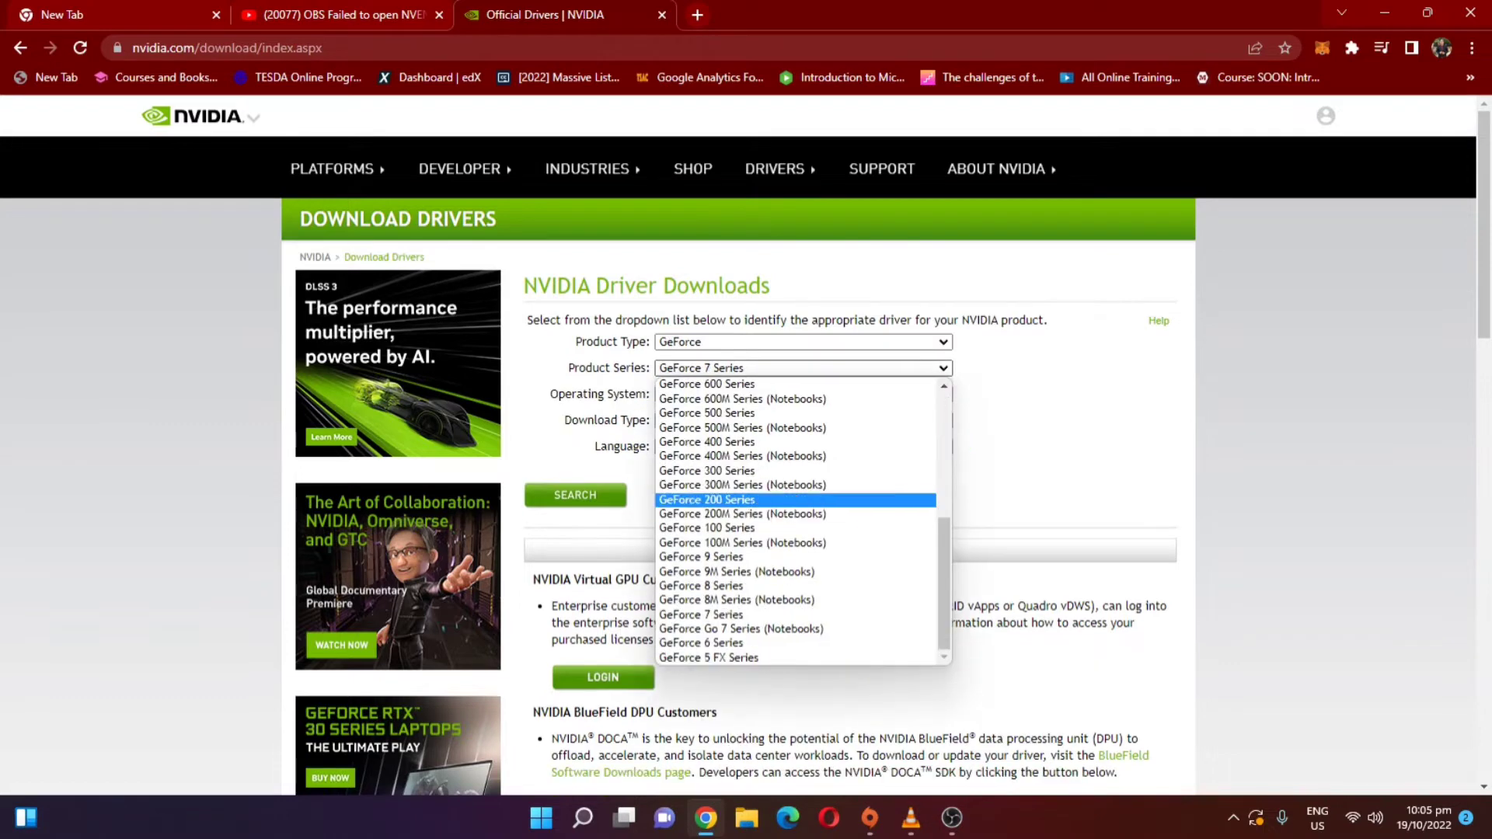
scroll(796, 502, "up", 2)
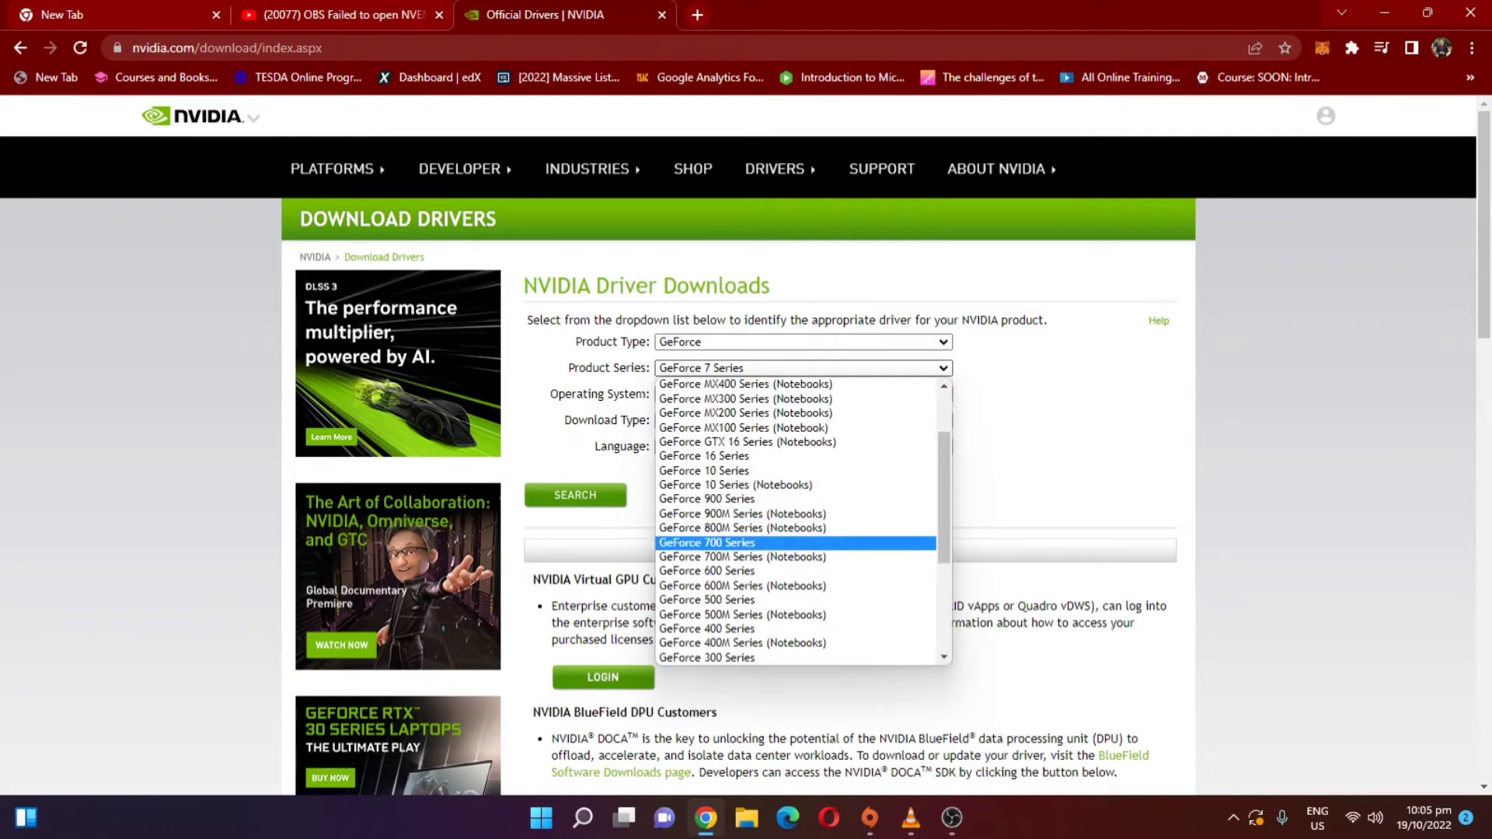
left_click(707, 542)
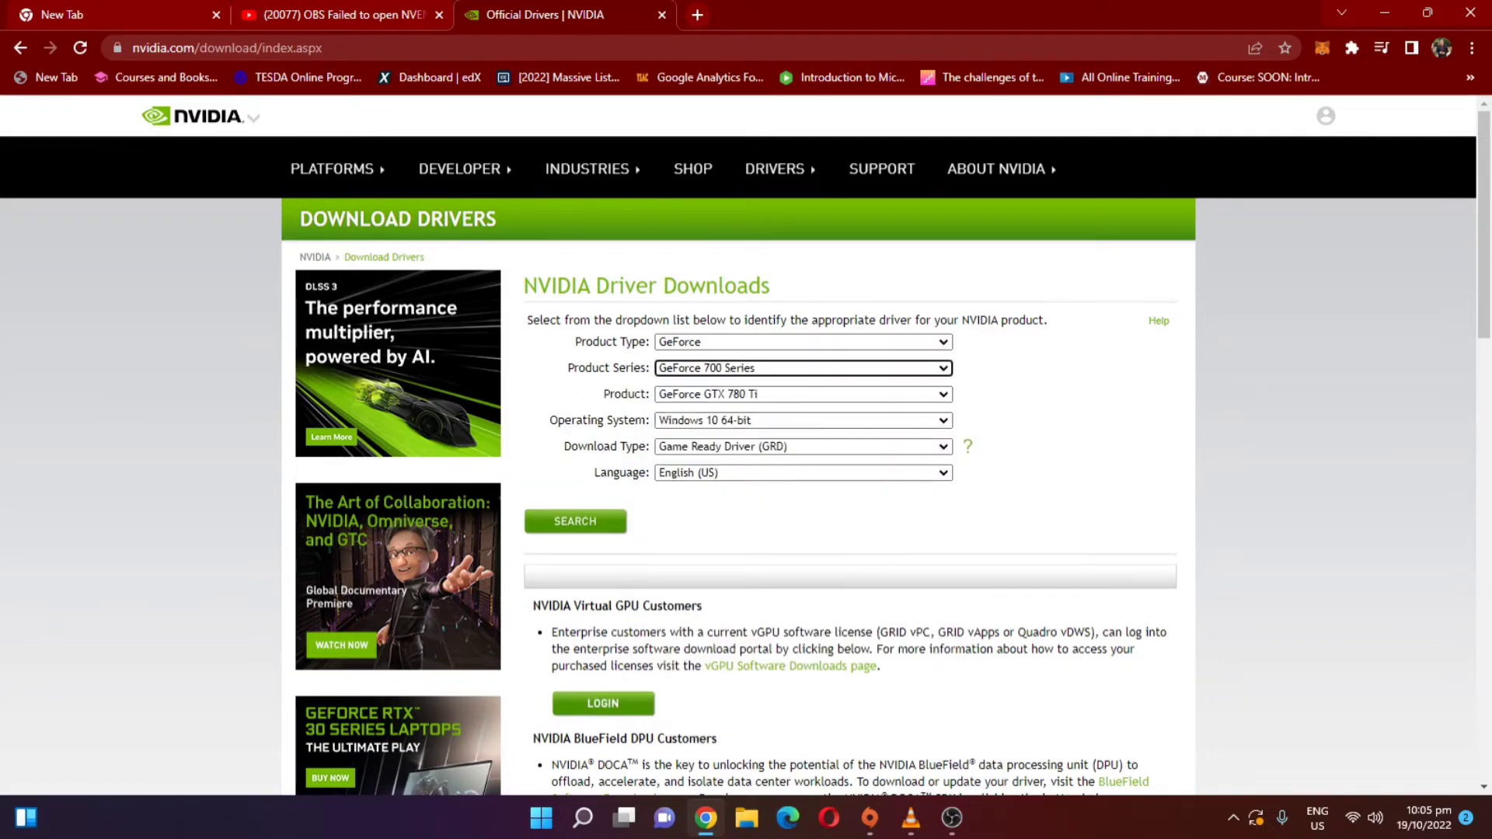
left_click(800, 394)
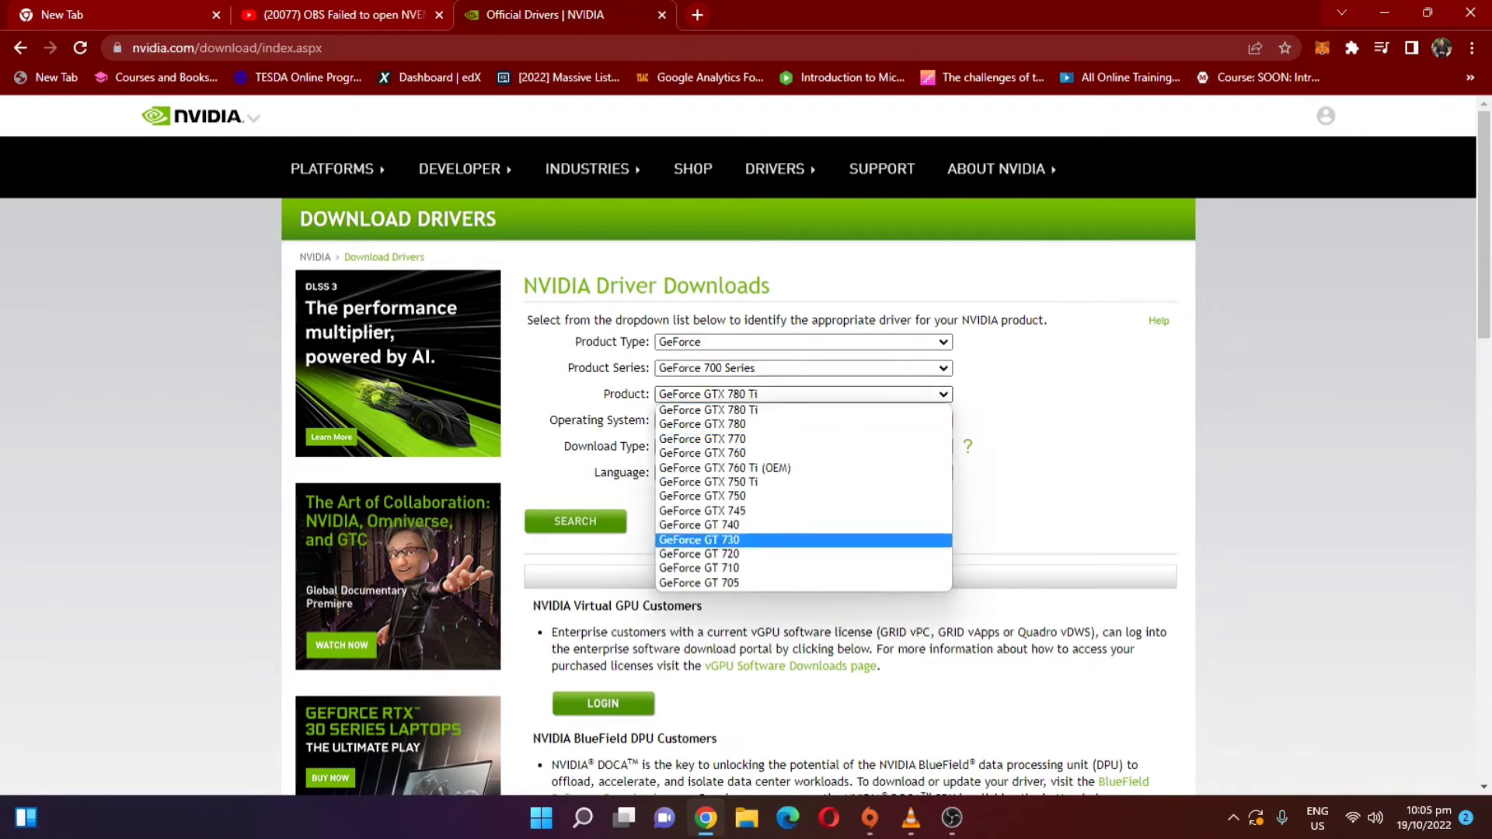
left_click(699, 569)
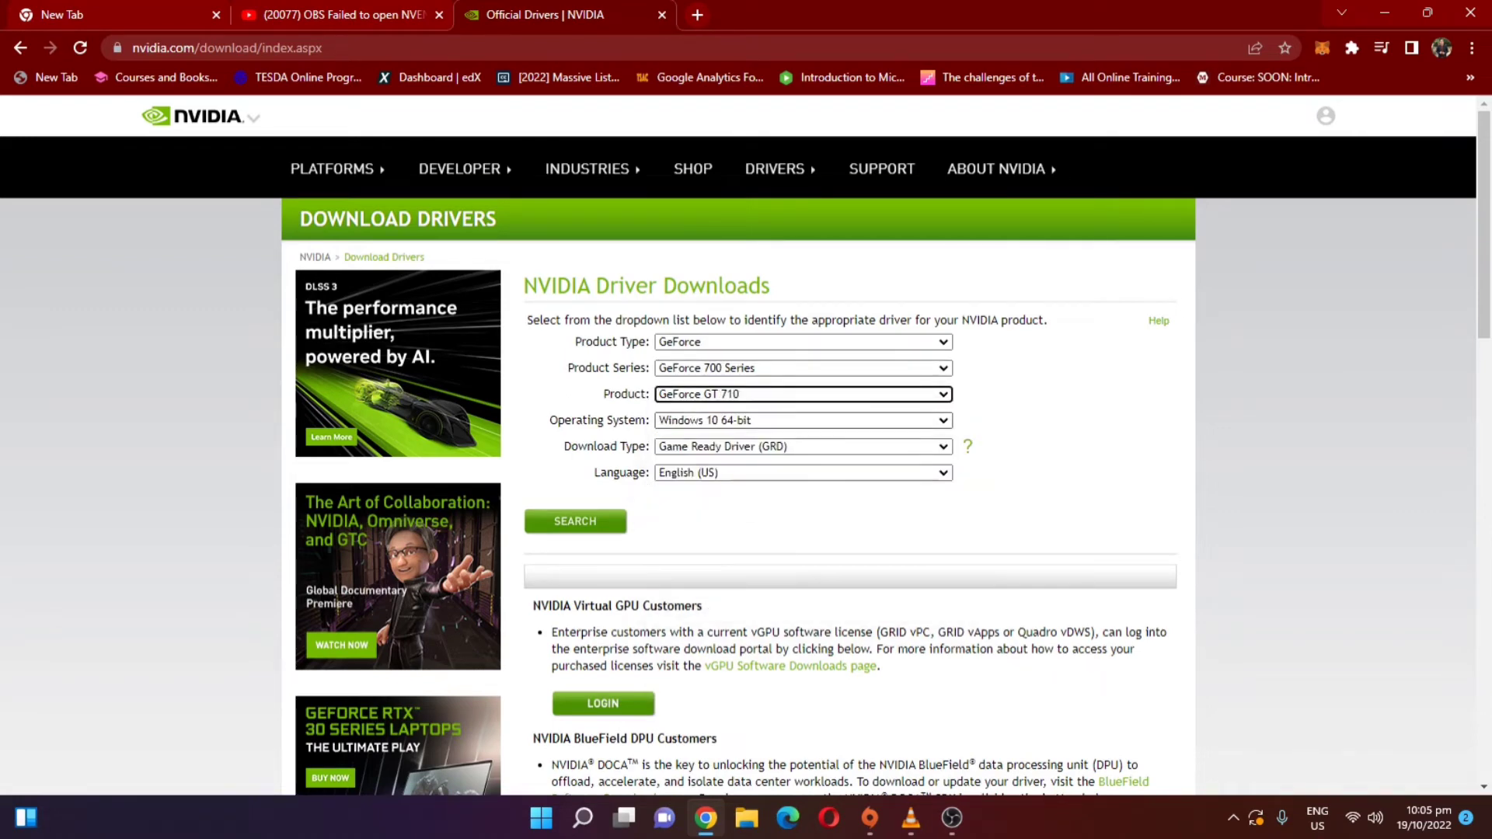
Set operating system to Windows 11 and keep Game Ready Driver (GRD) download type.
left_click(801, 420)
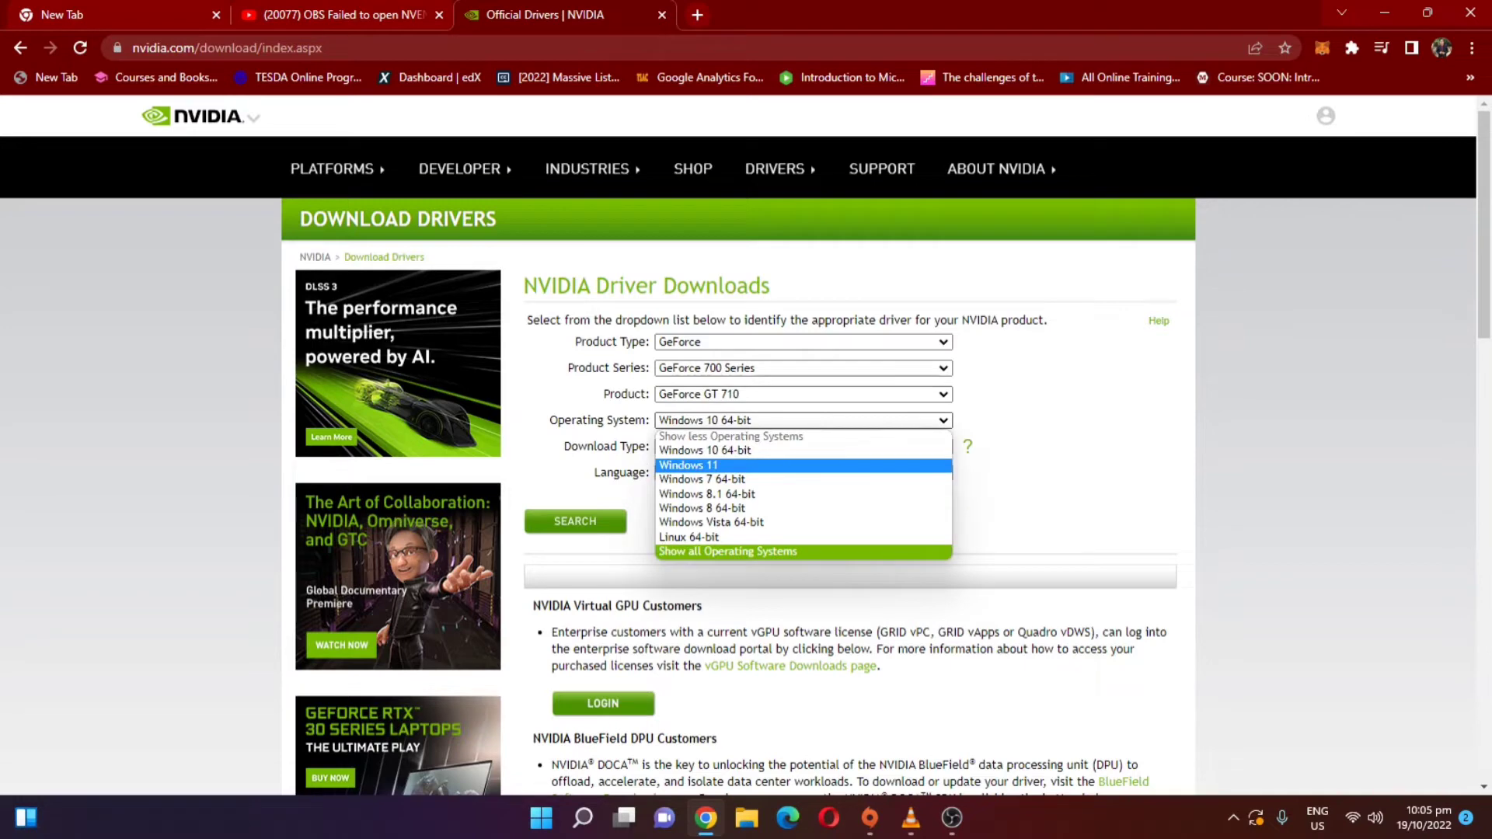
left_click(777, 465)
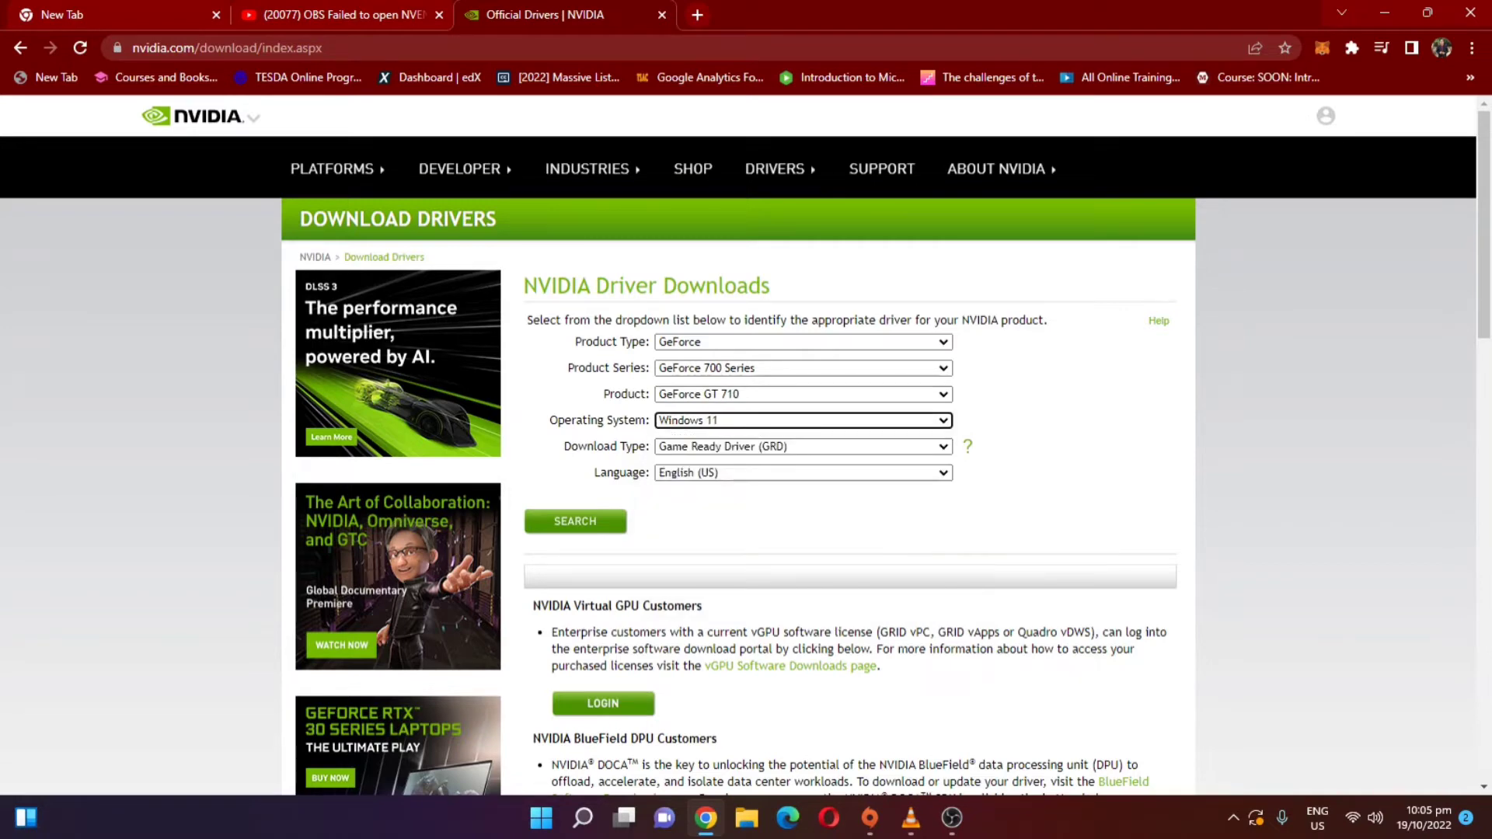
left_click(800, 446)
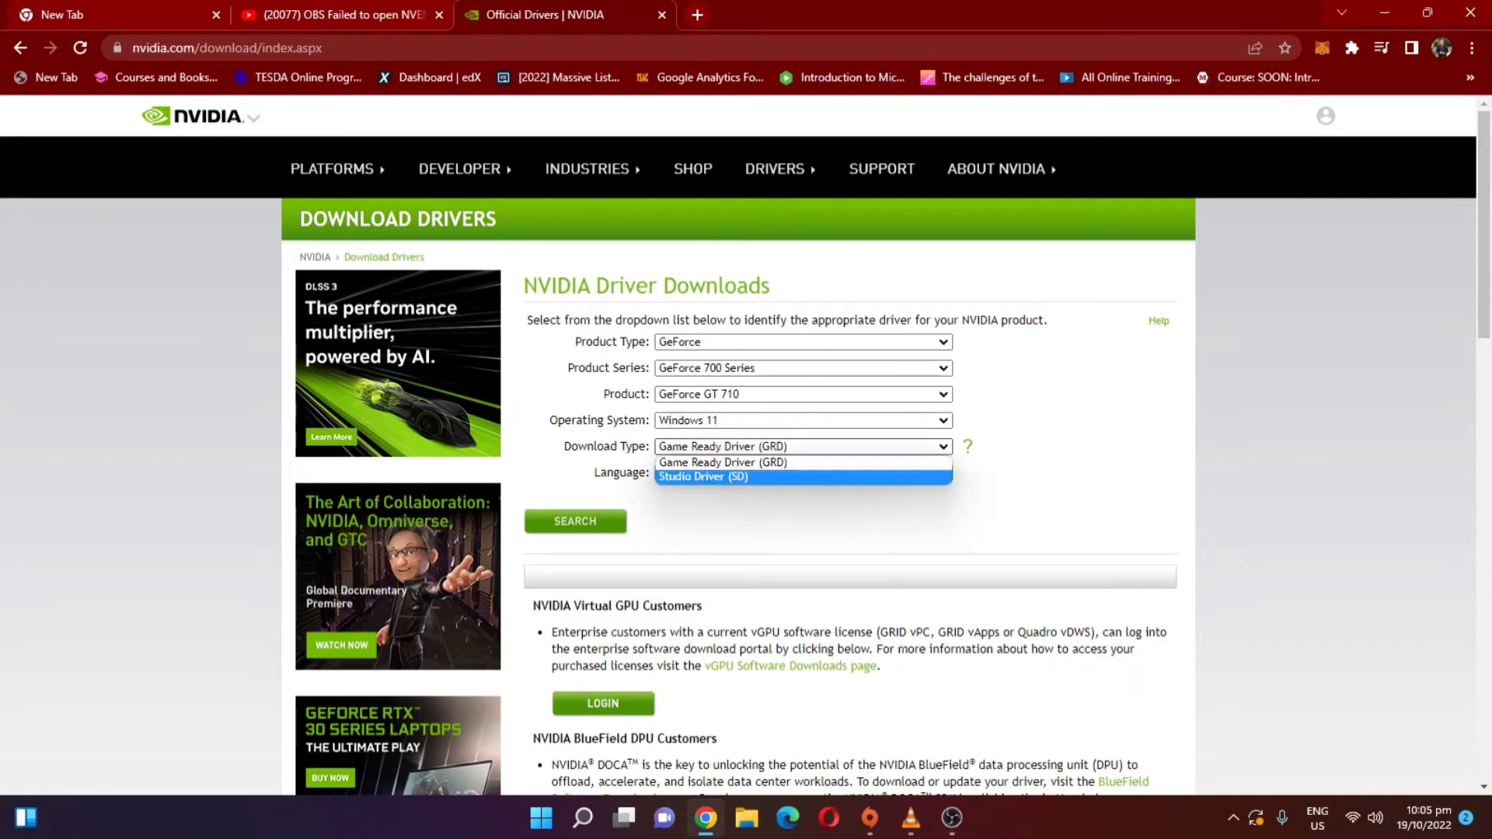
left_click(721, 462)
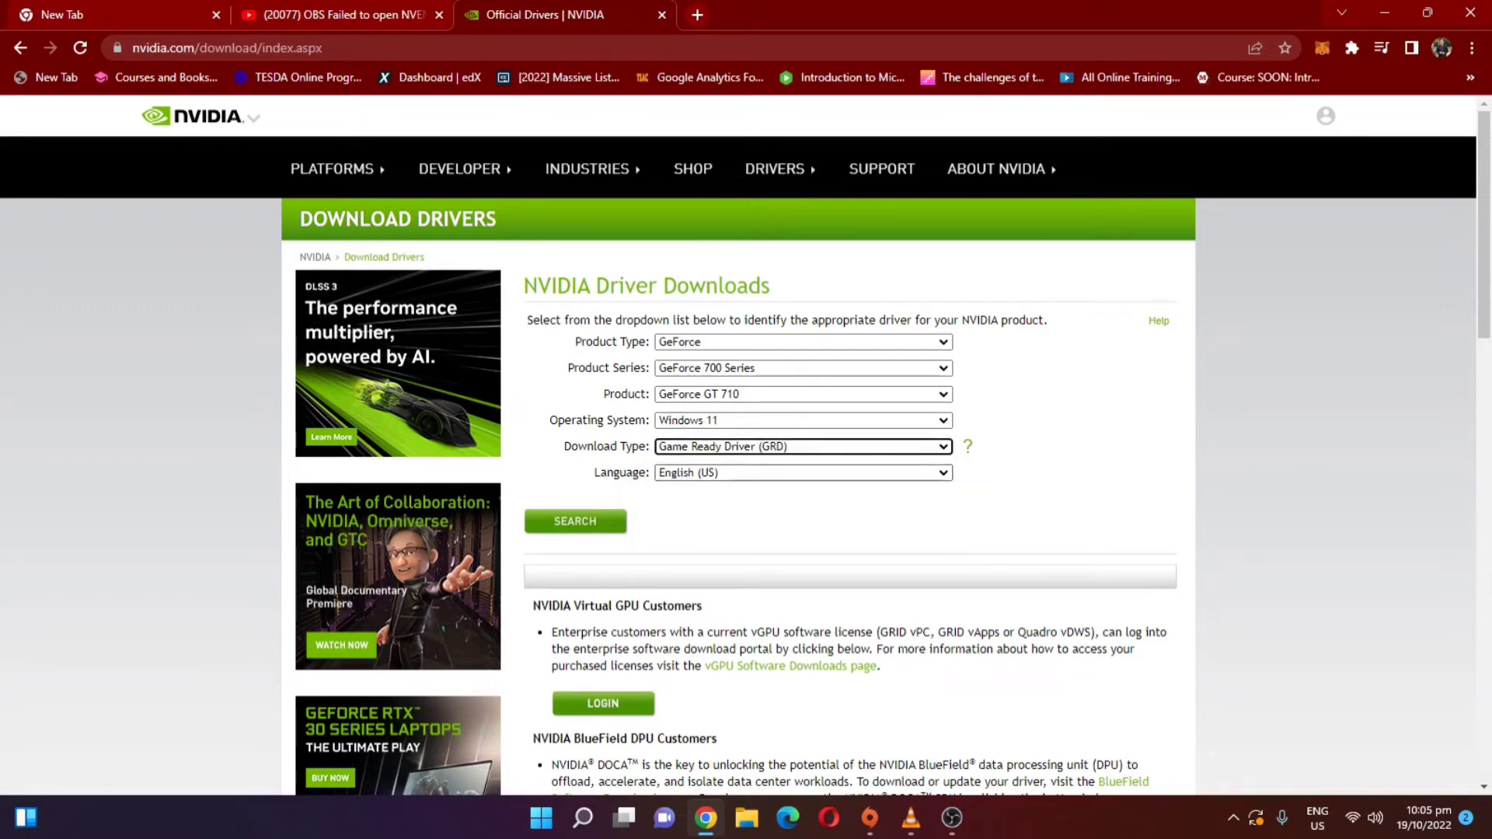
Get the 473.81 driver and extract it to the default NVIDIA DisplayDriver folder.
left_click(575, 521)
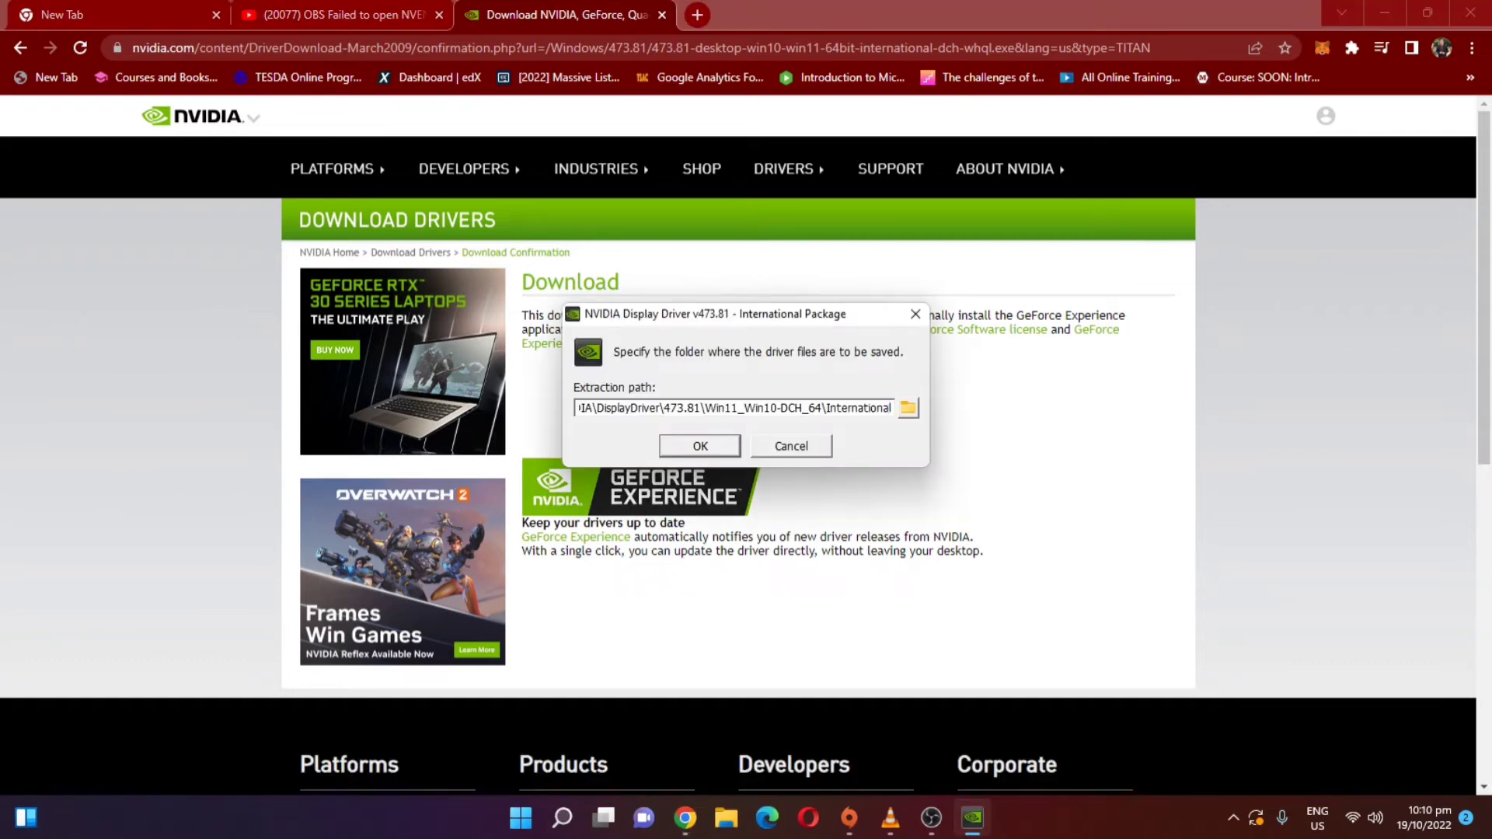
left_click(908, 407)
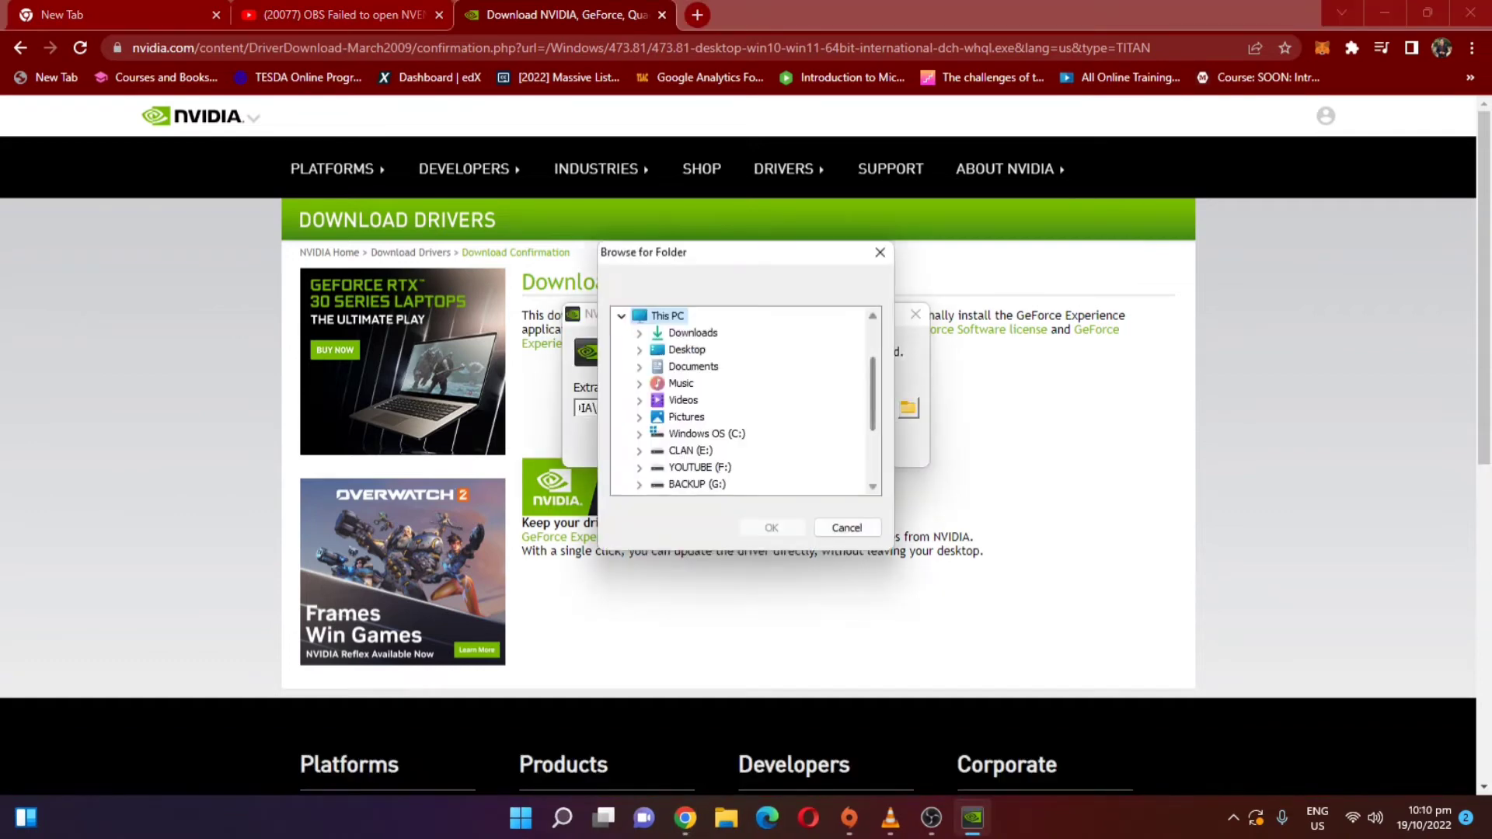
left_click(847, 527)
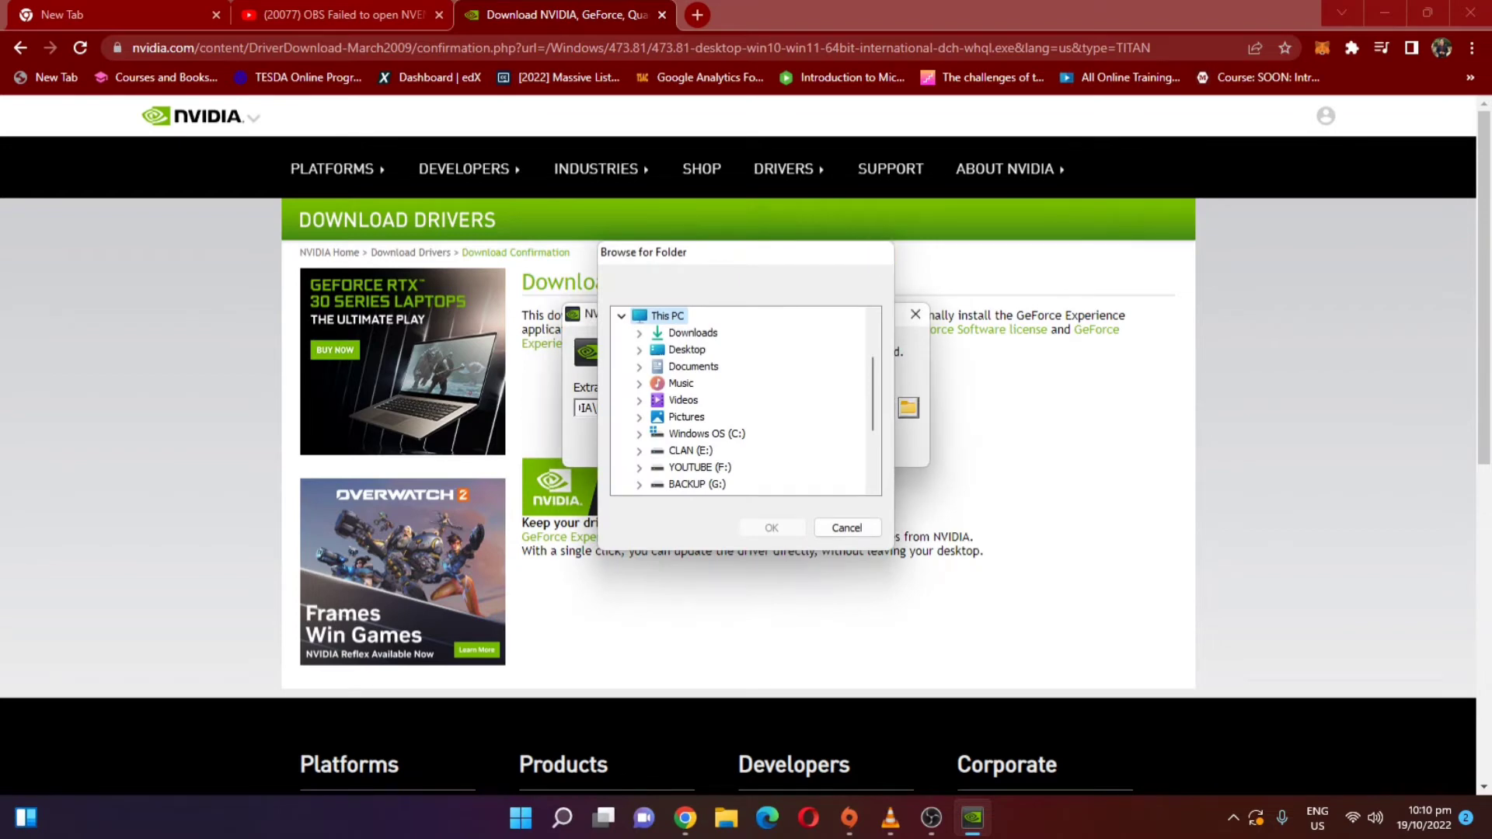
left_click(671, 408)
key("Home")
key("Return")
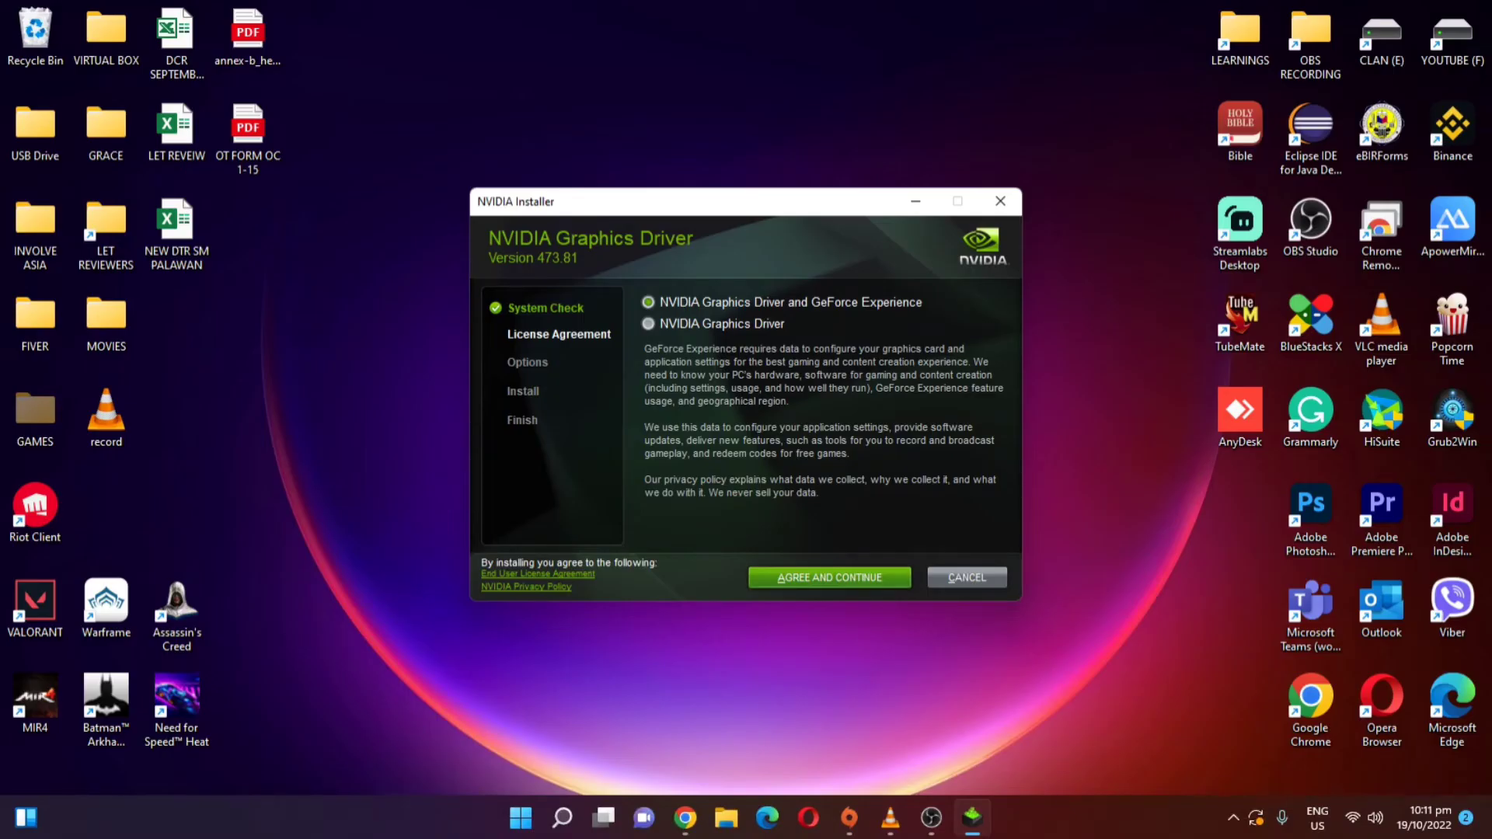
Accept the licence, do an Express install of driver 473.81, and close the installer.
left_click(808, 578)
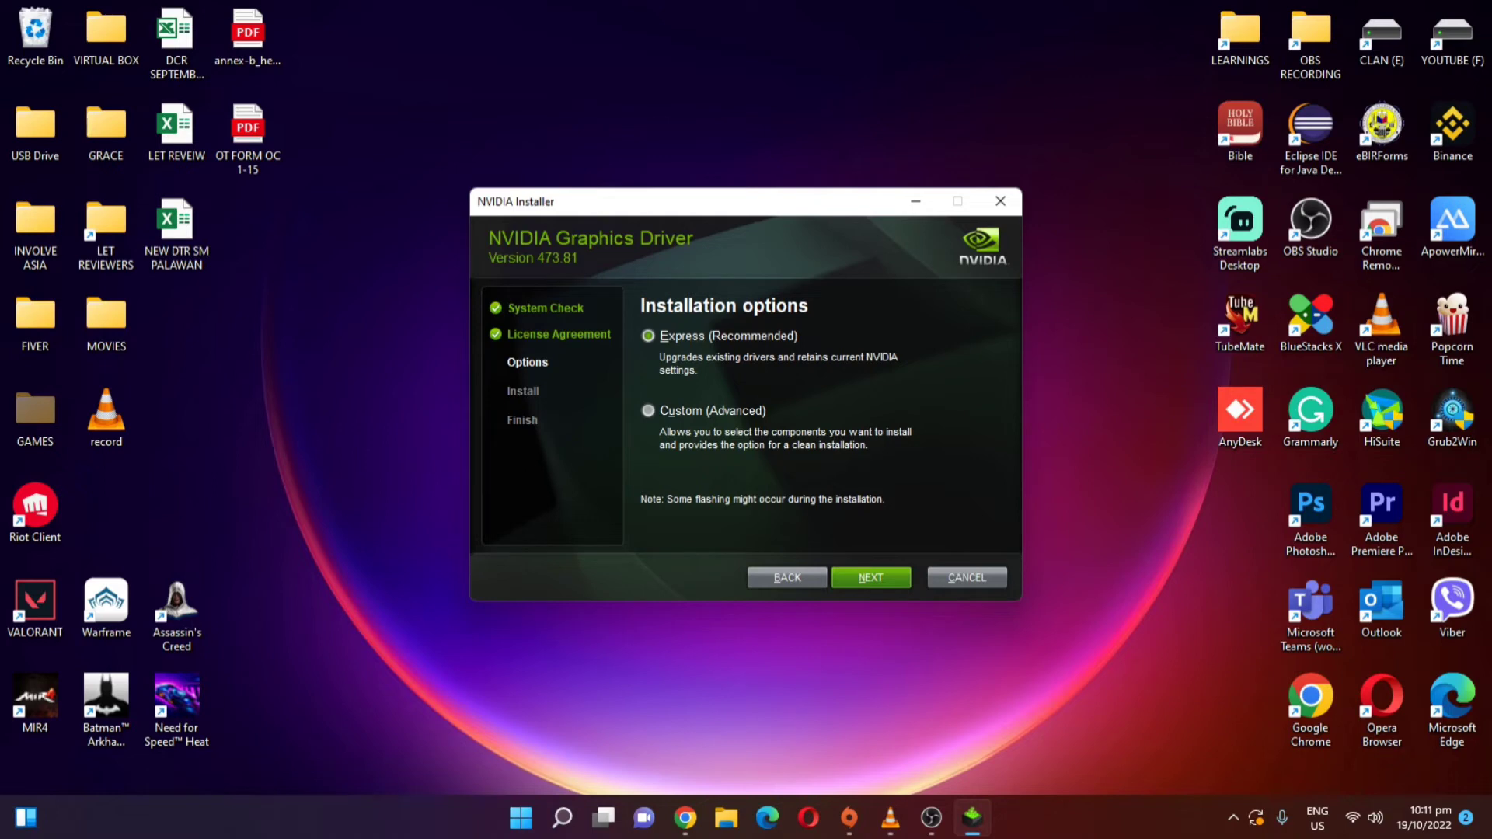
key("Return")
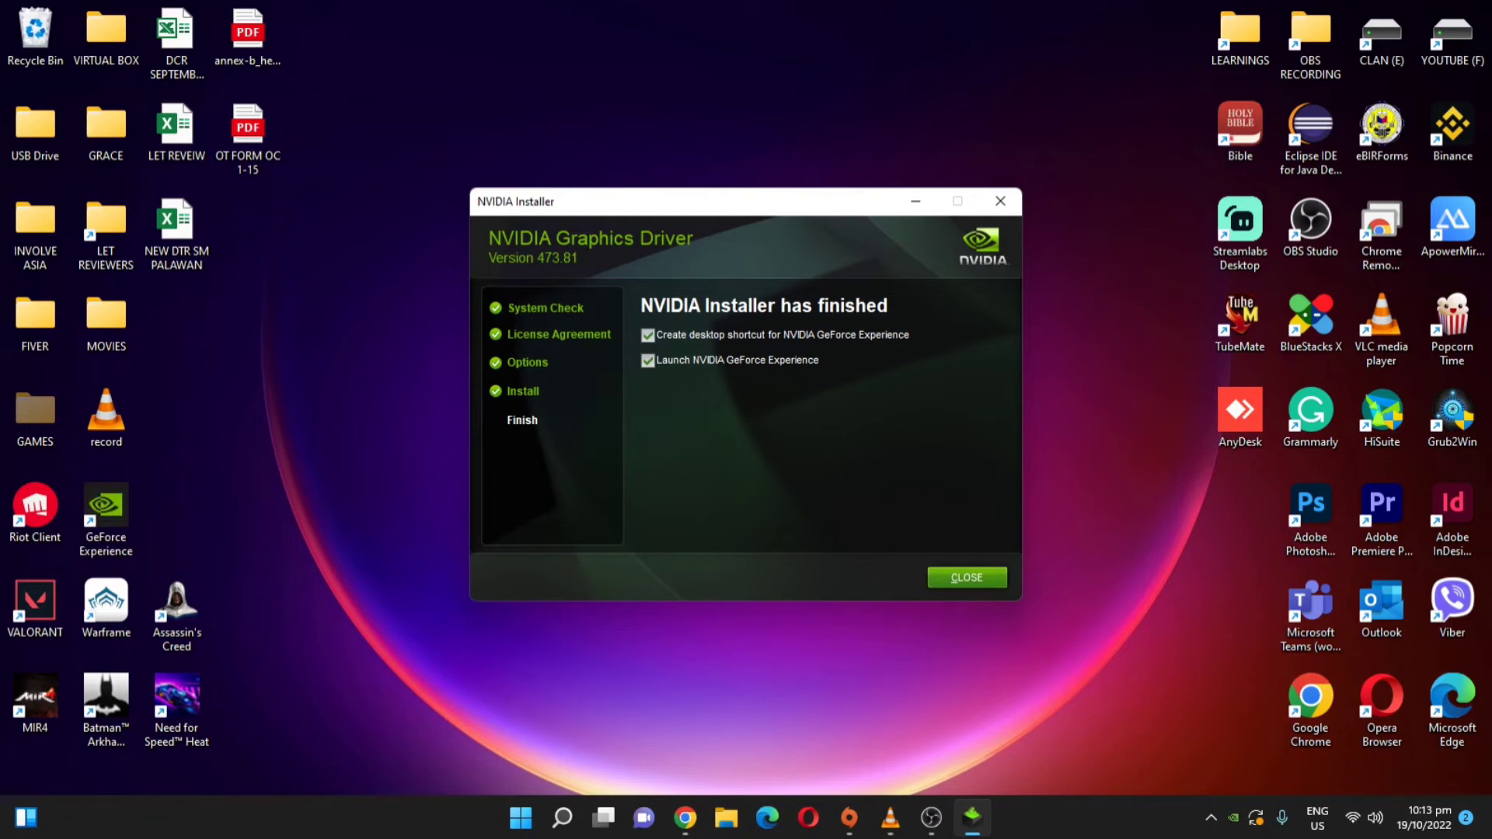
key("Return")
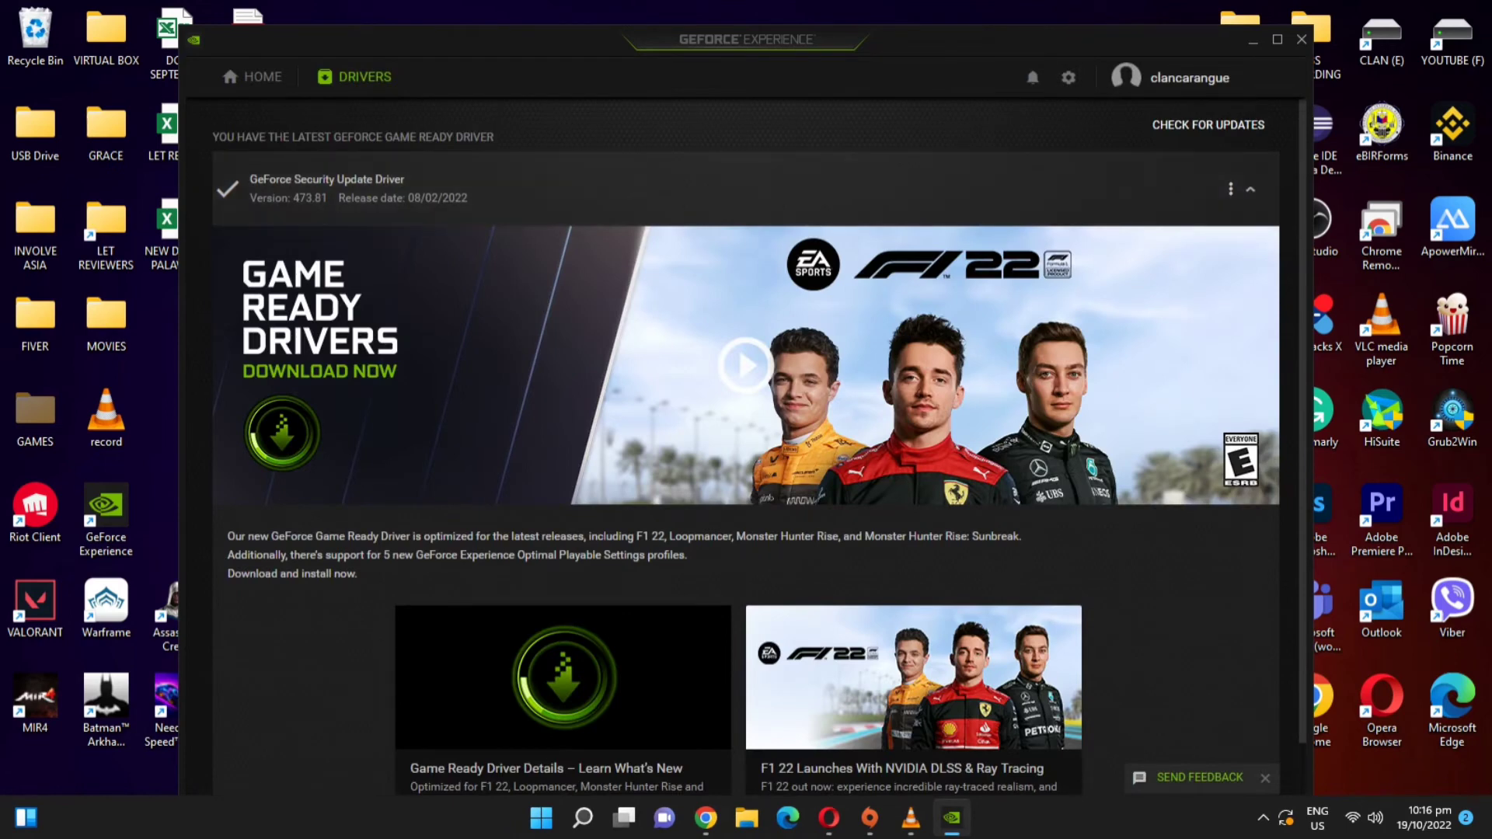
Check for updates in GeForce Experience, confirming Game Ready Driver 473.81 is the latest.
scroll(746, 466, "down", 2)
scroll(746, 466, "up", 2)
left_click(1208, 125)
left_click(1209, 125)
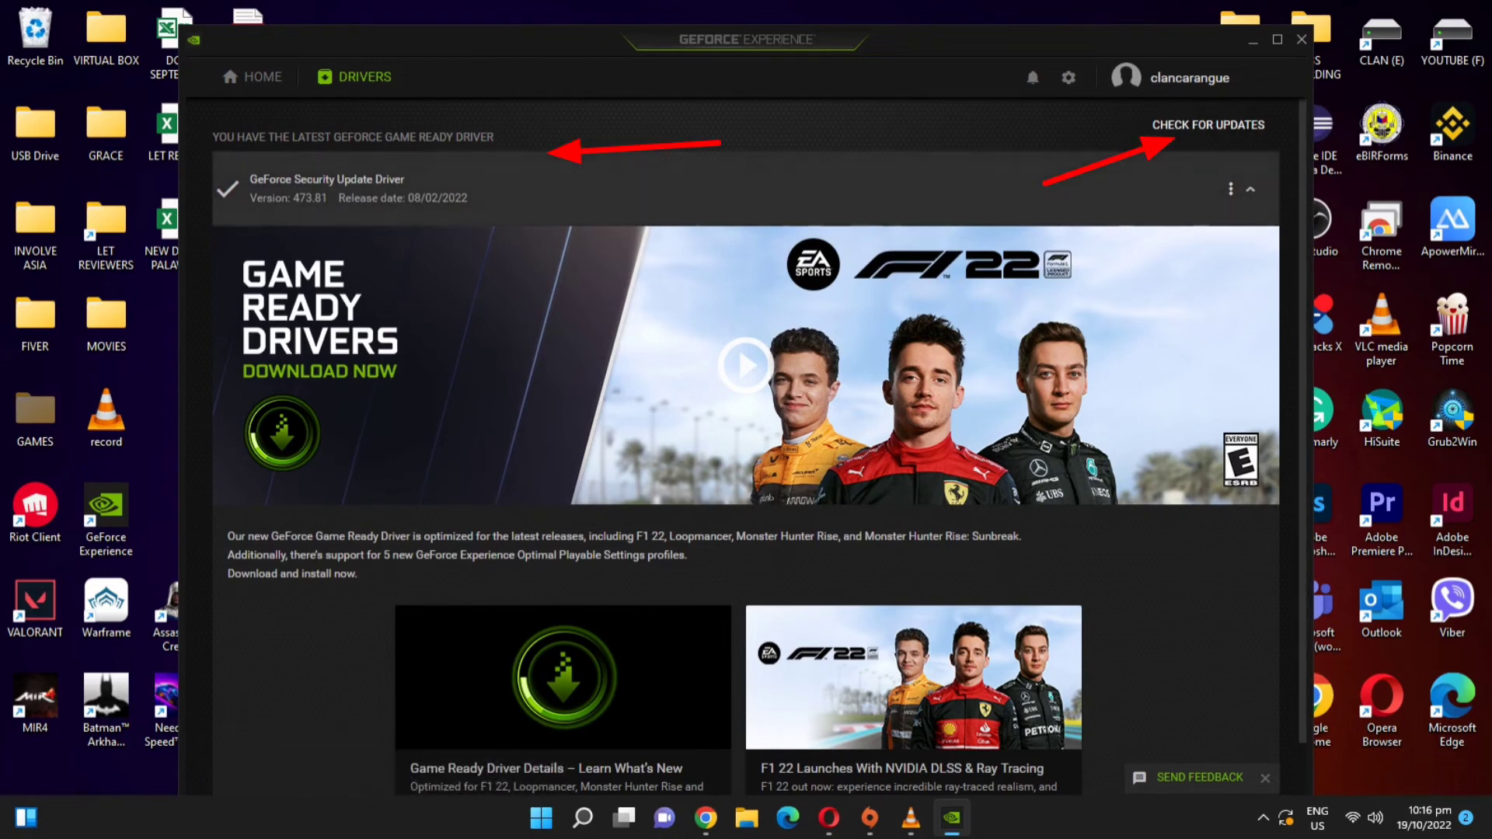
left_click(1208, 124)
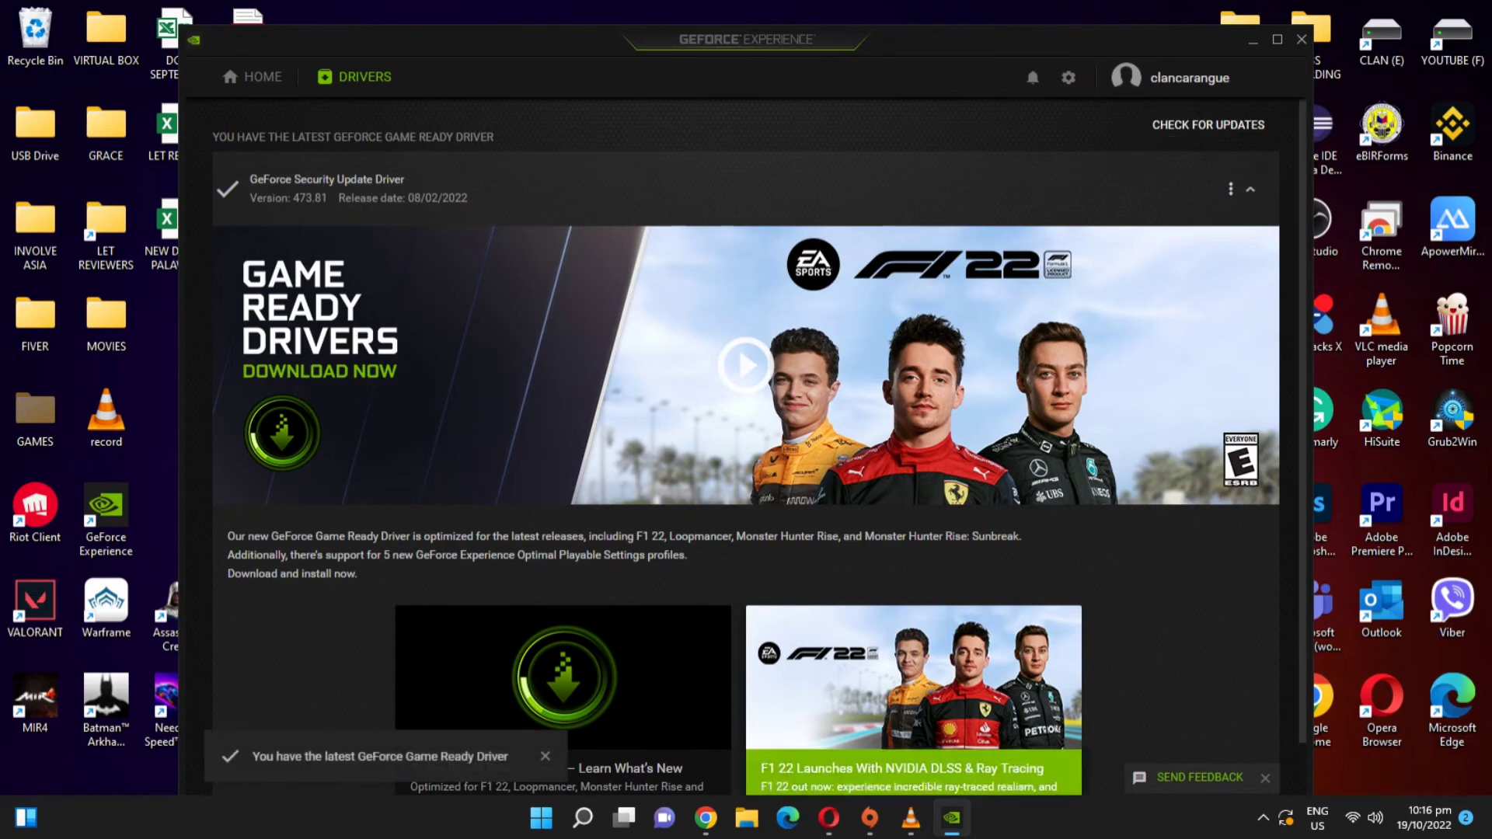
Close GeForce Experience, relaunch OBS, record without the NVENC error, and pause at 00:00:17.
left_click(1301, 39)
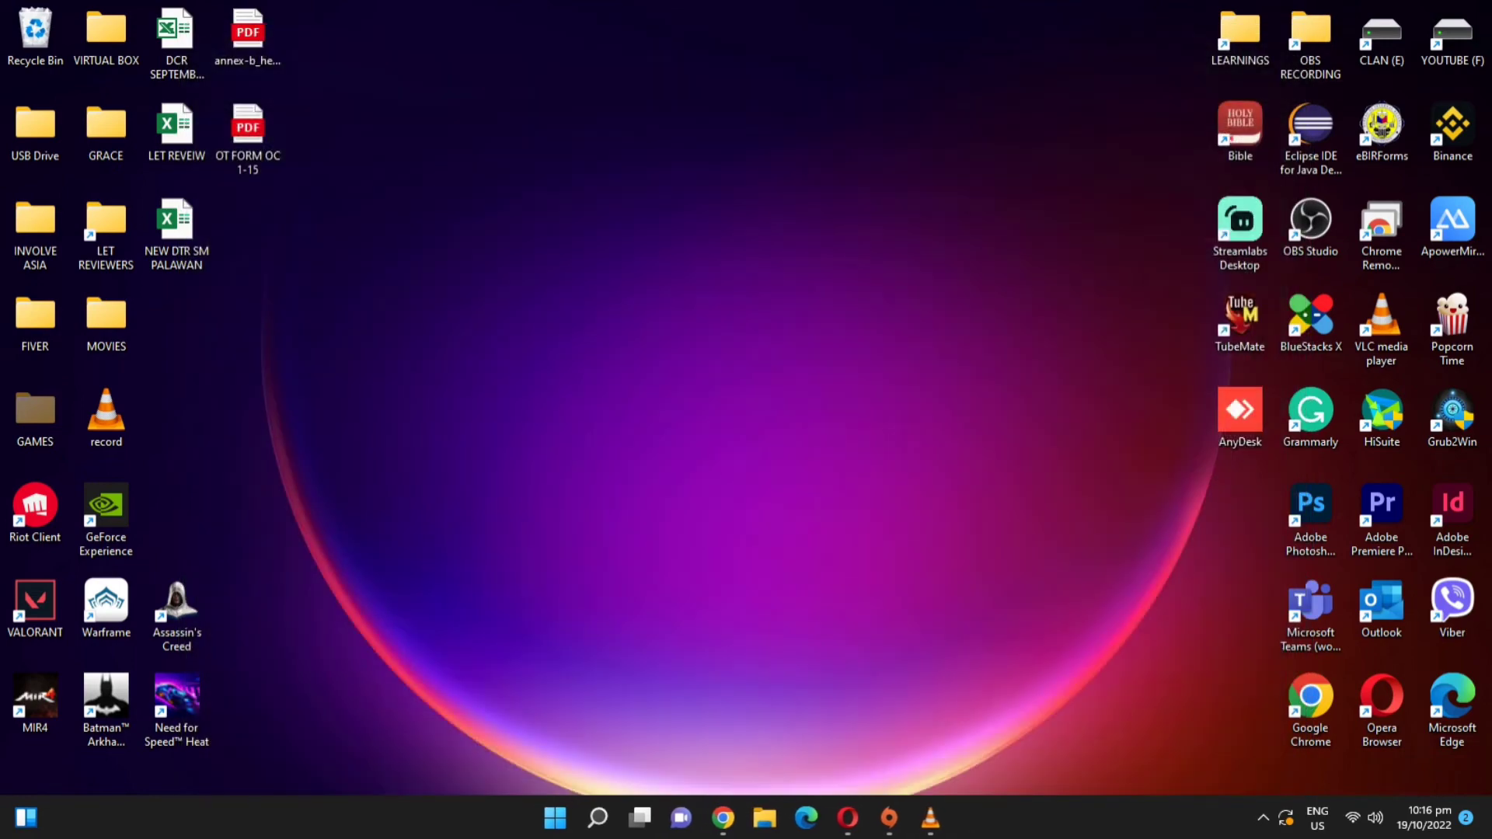
double_click(1310, 221)
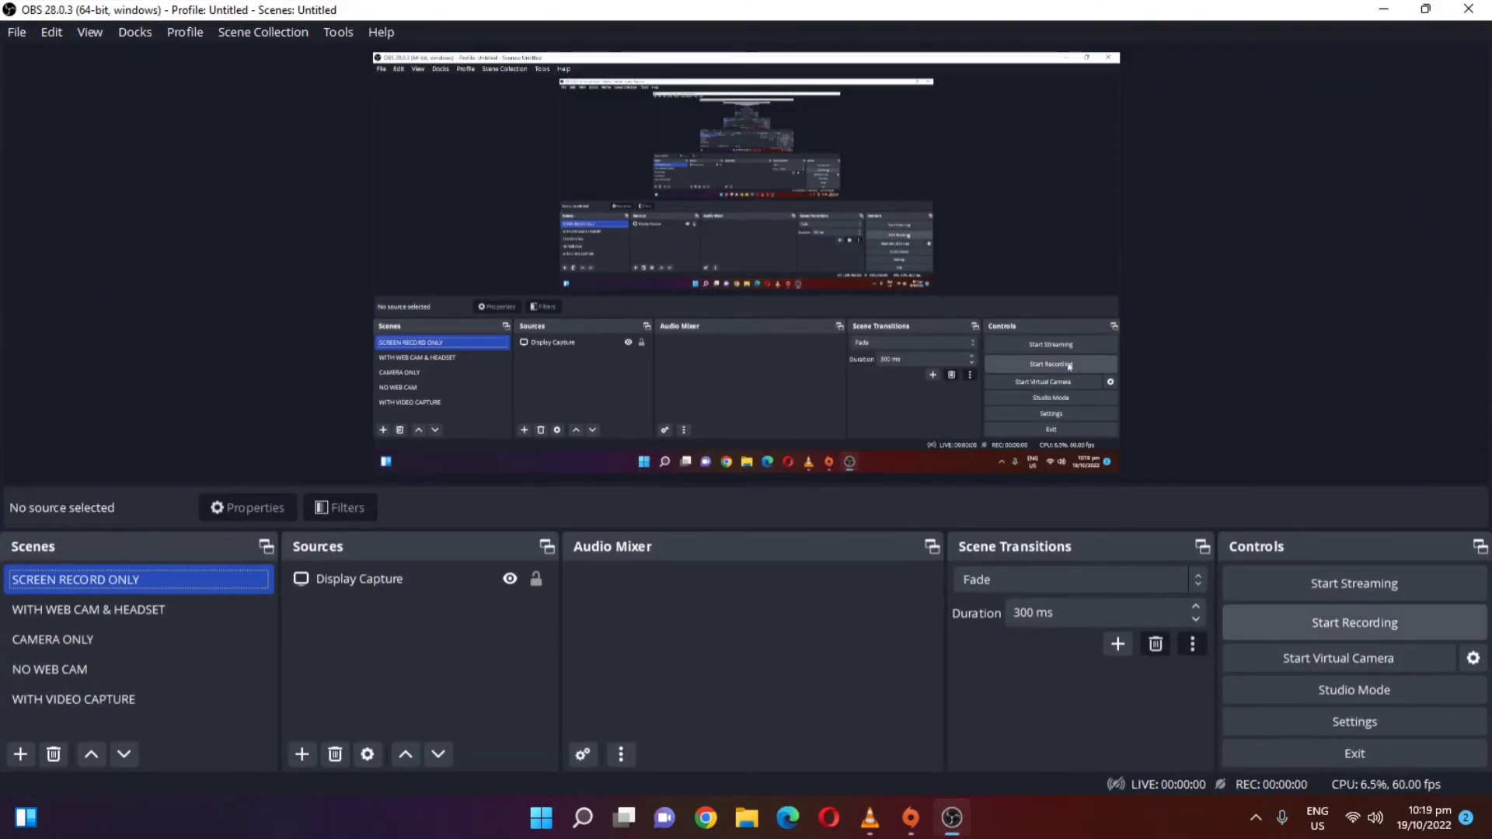
left_click(1391, 626)
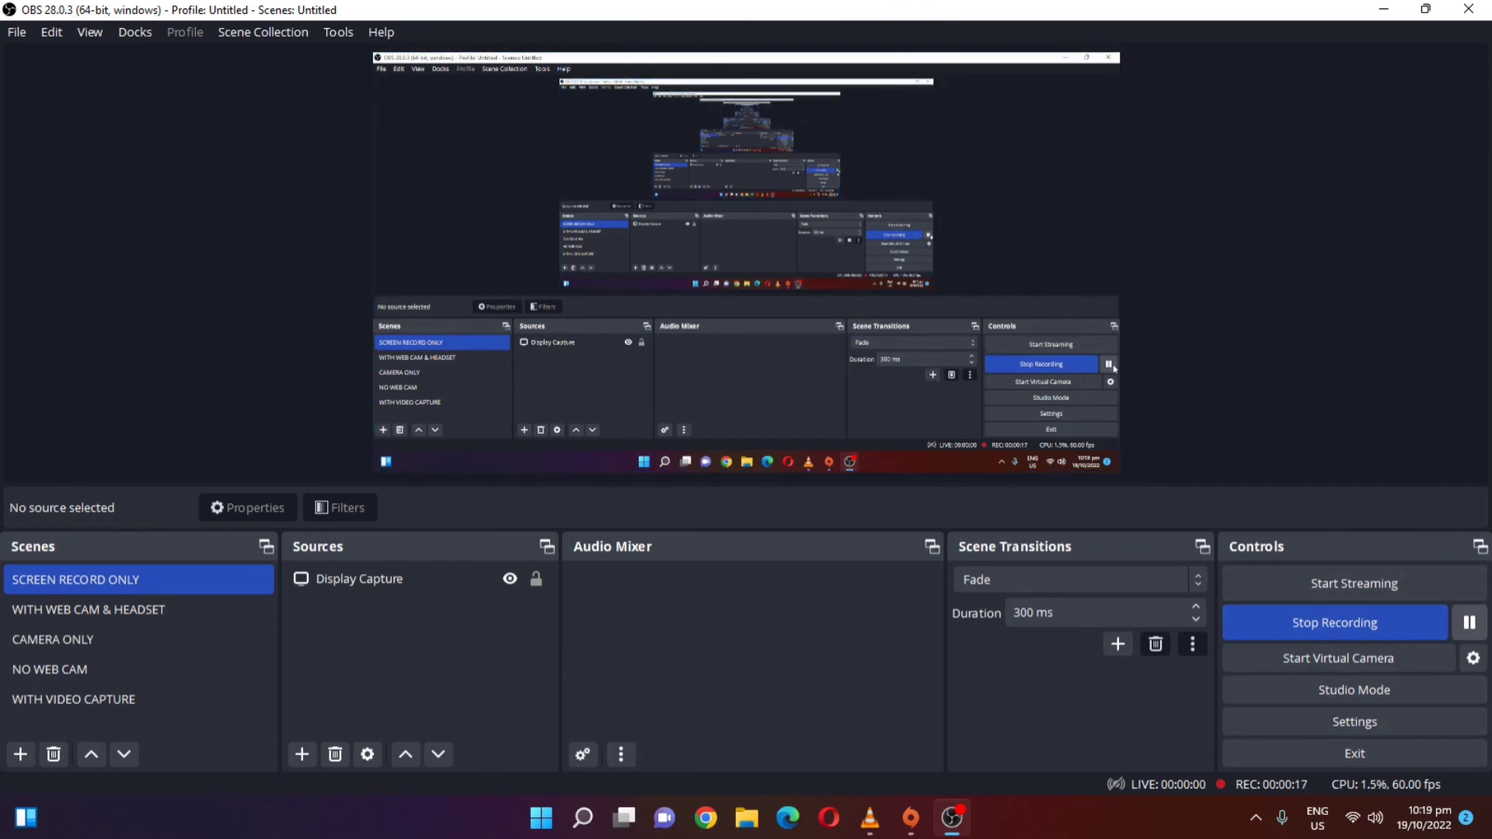
left_click(1469, 622)
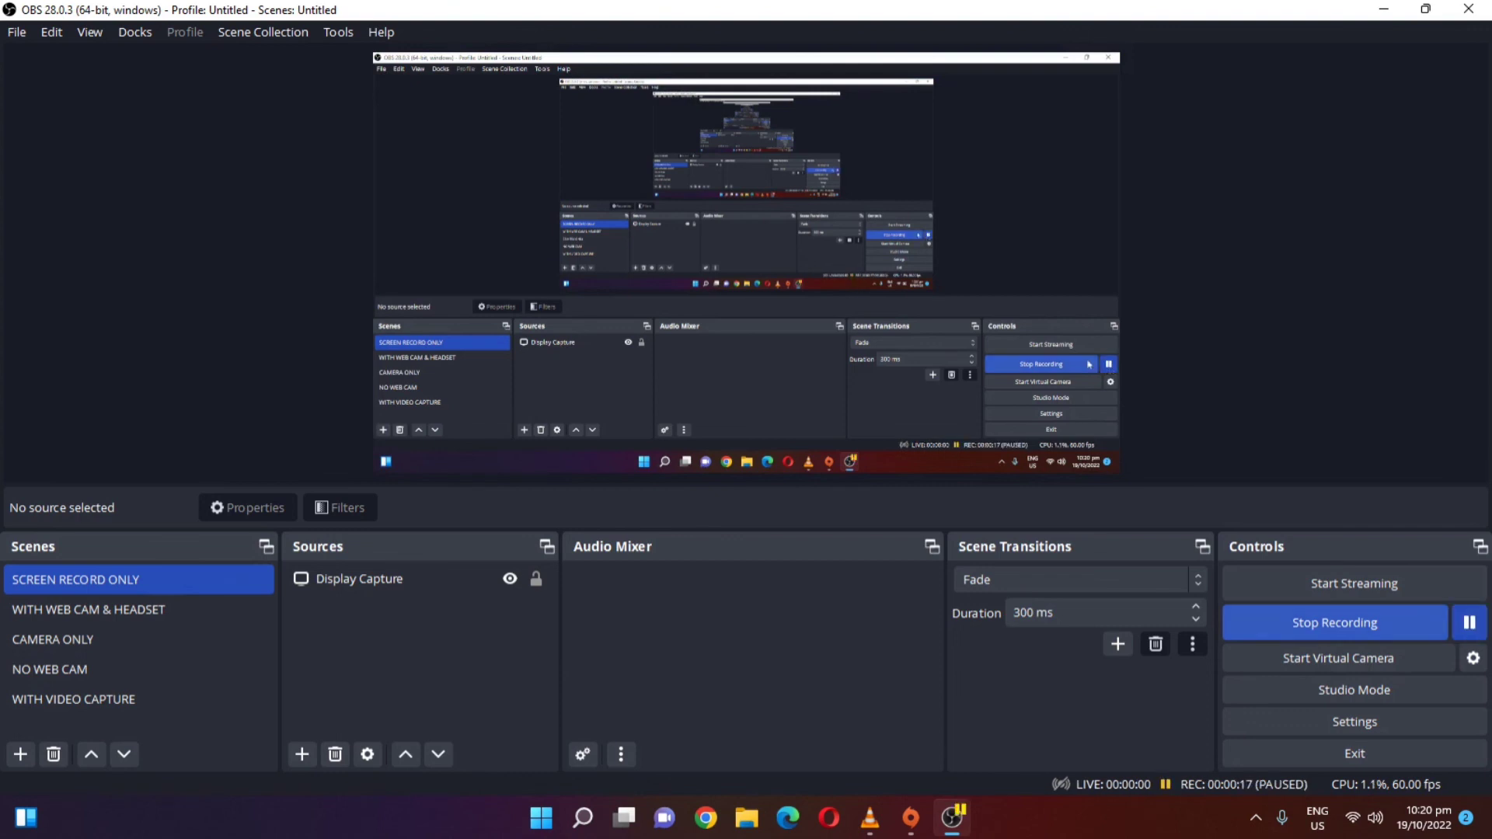